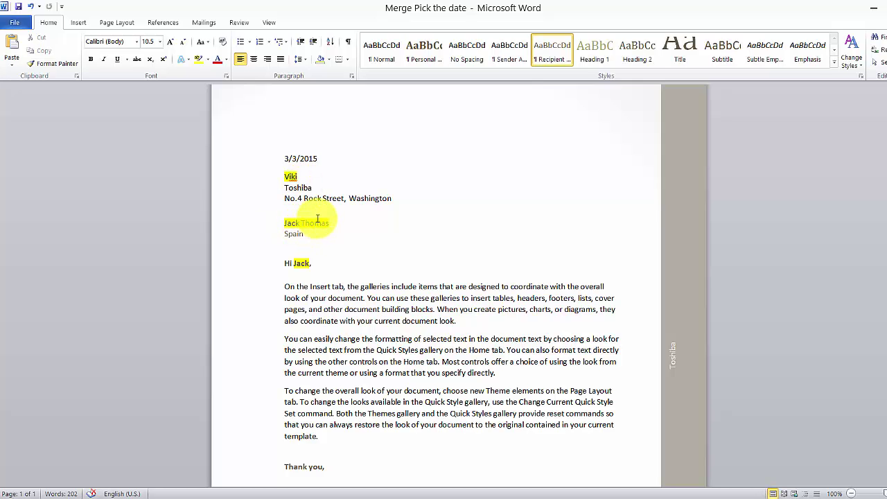
Place the caret in the recipient name and open the Mailings tab's Select Recipients choices
click(316, 223)
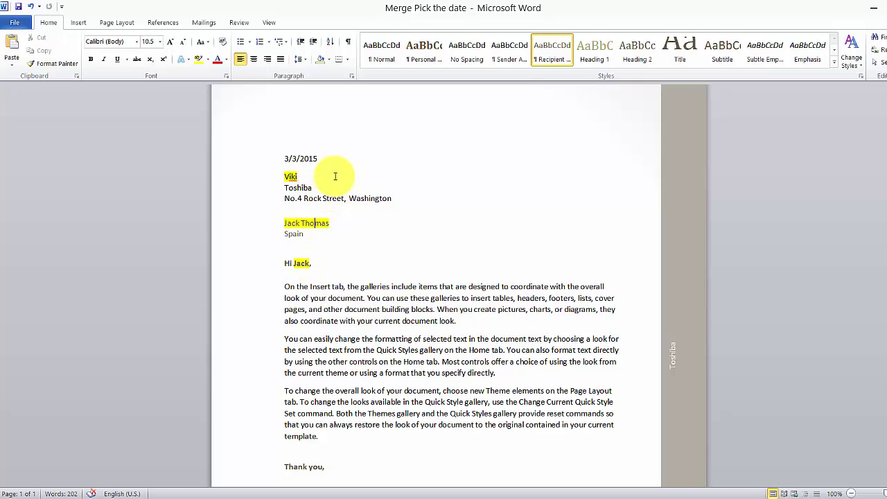
click(213, 25)
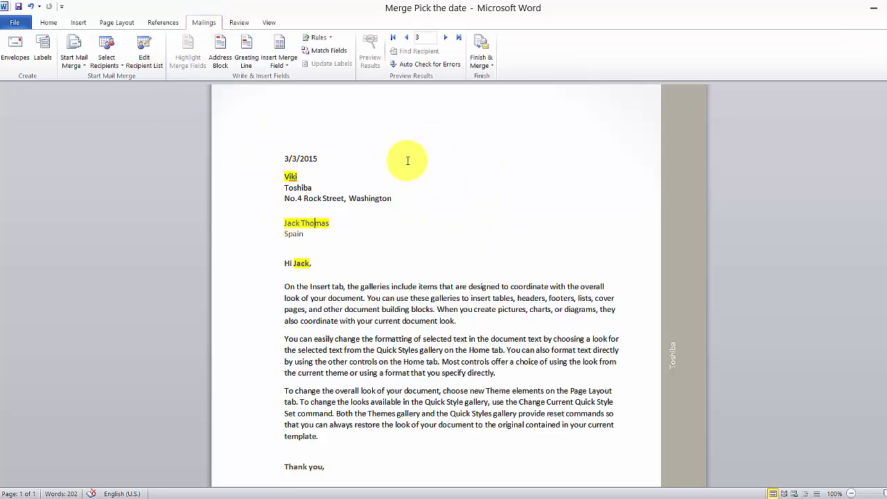
click(75, 59)
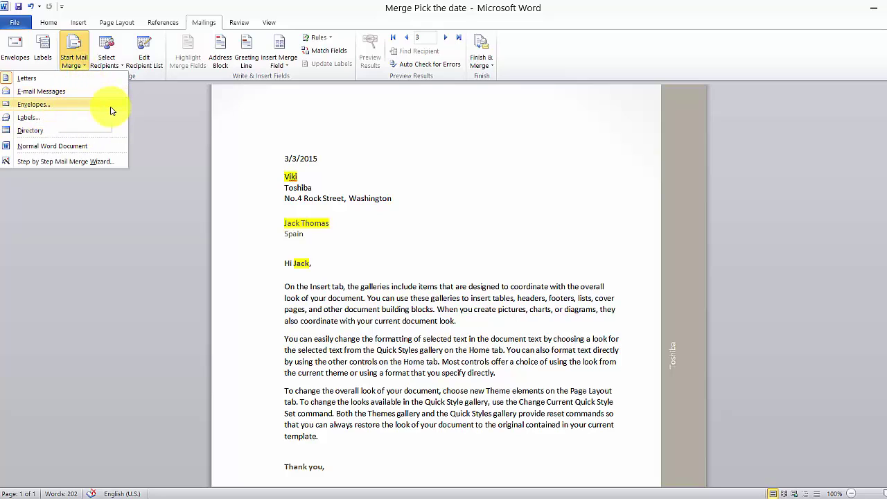
click(390, 206)
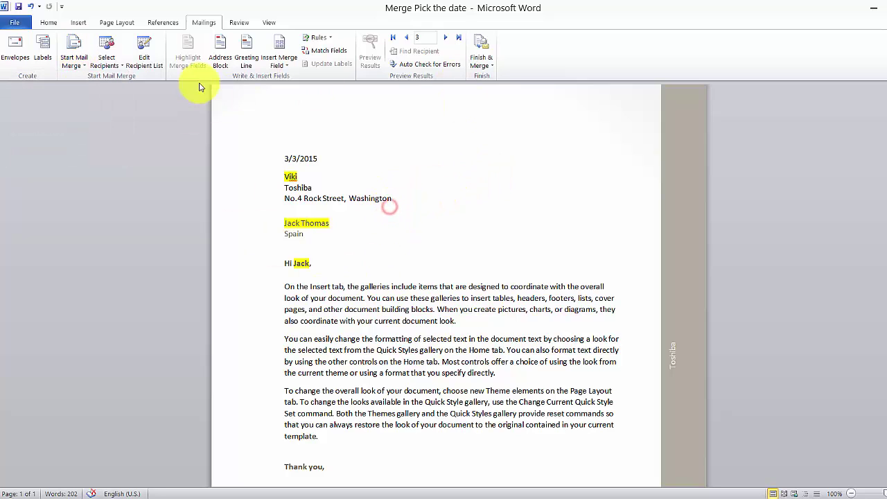
click(116, 64)
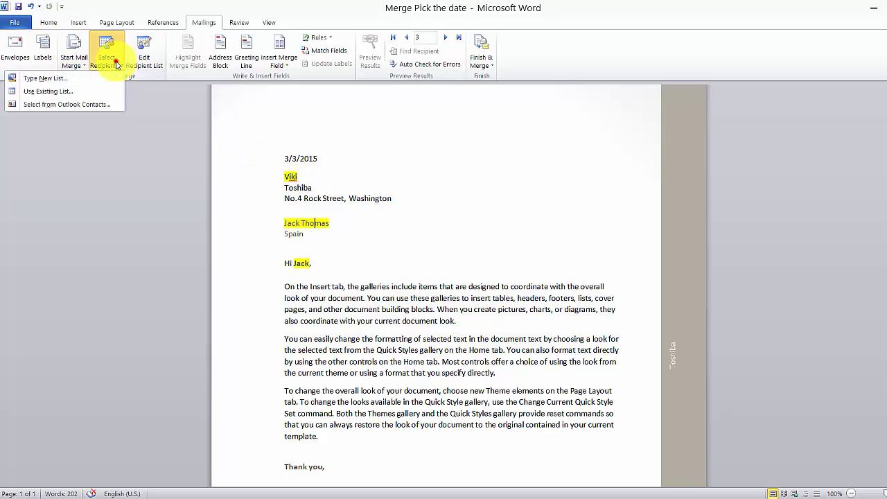
Connect Mail Merge Tables.xlsx as the recipient list and review its four recipients
click(78, 95)
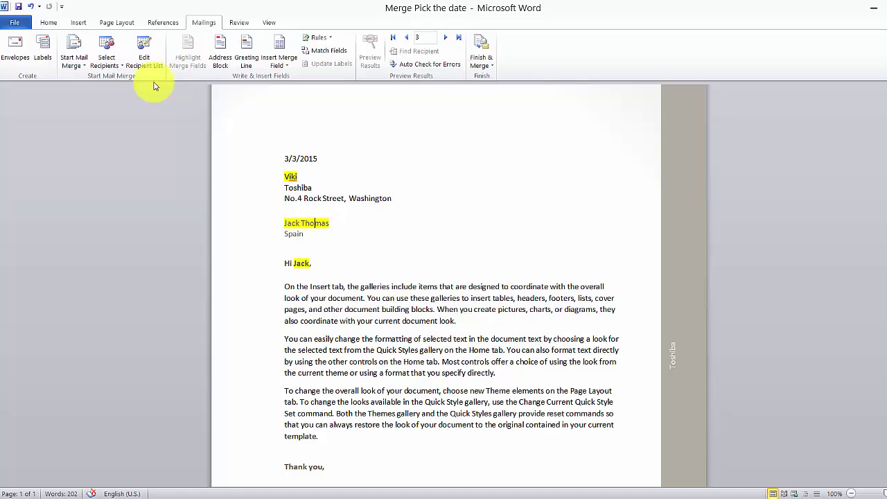
click(145, 55)
click(473, 257)
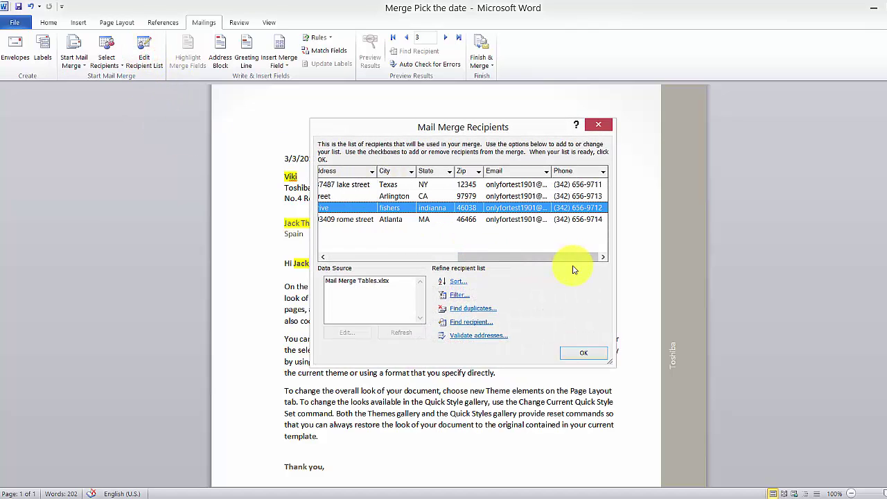
click(441, 256)
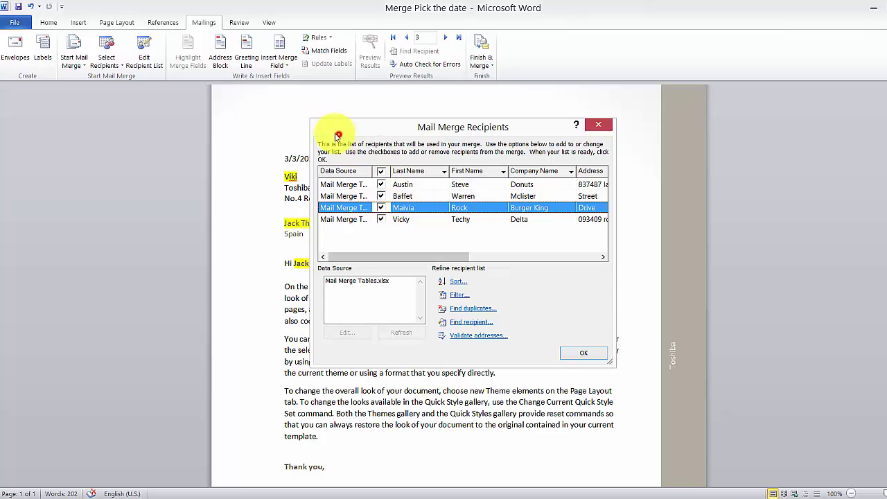
drag(337, 129, 296, 112)
drag(334, 153, 355, 152)
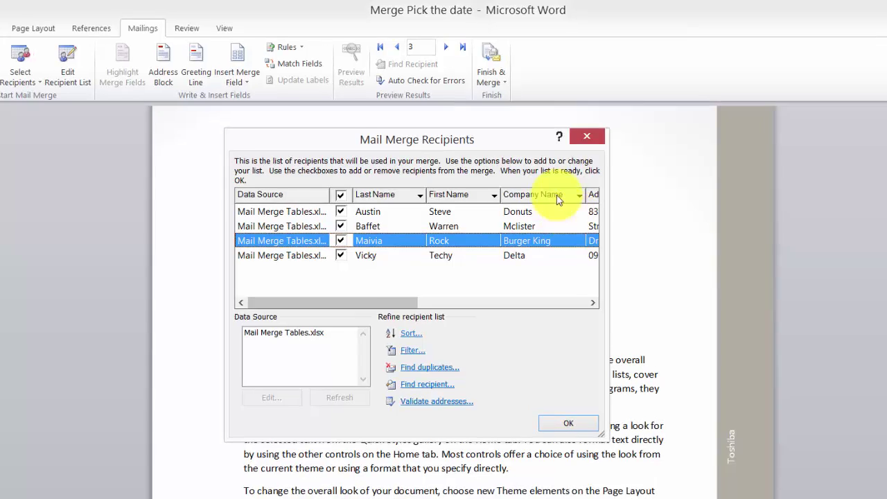
click(571, 121)
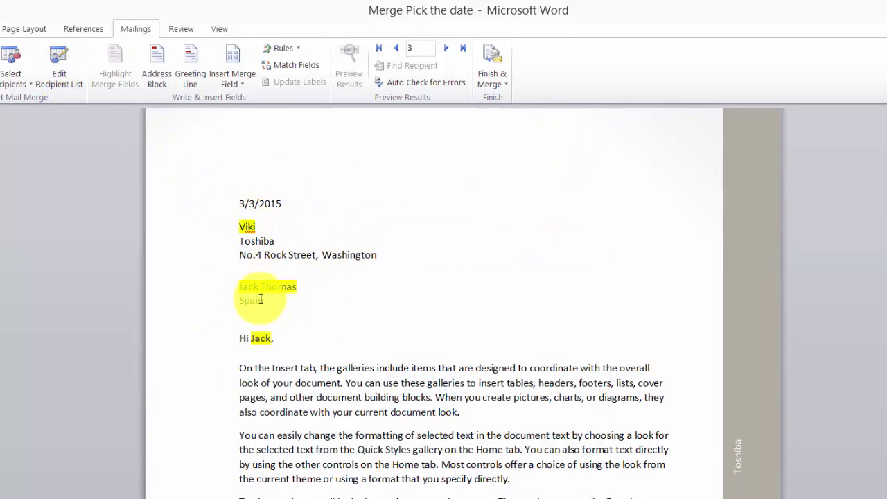
drag(239, 226, 424, 259)
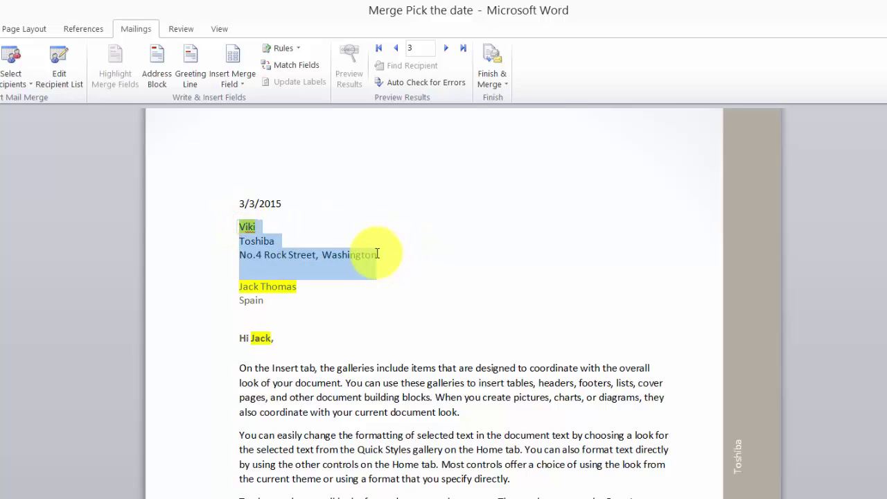
click(206, 236)
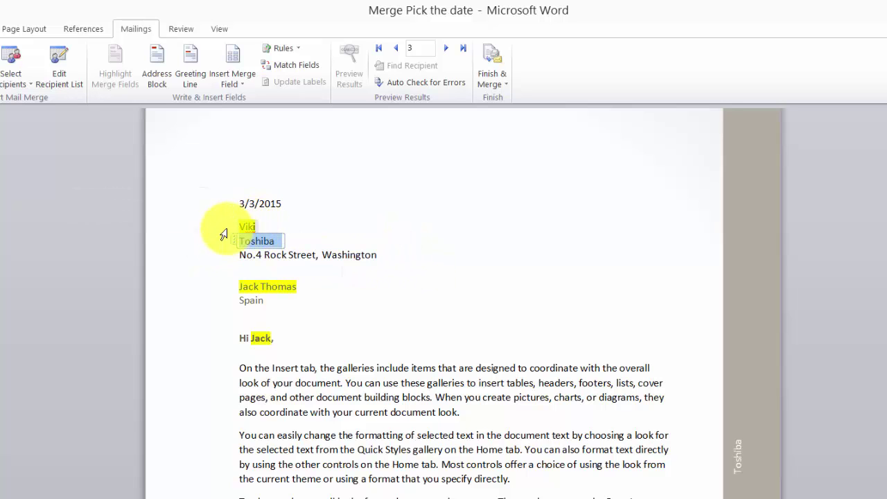
drag(242, 227, 307, 314)
click(240, 287)
click(249, 285)
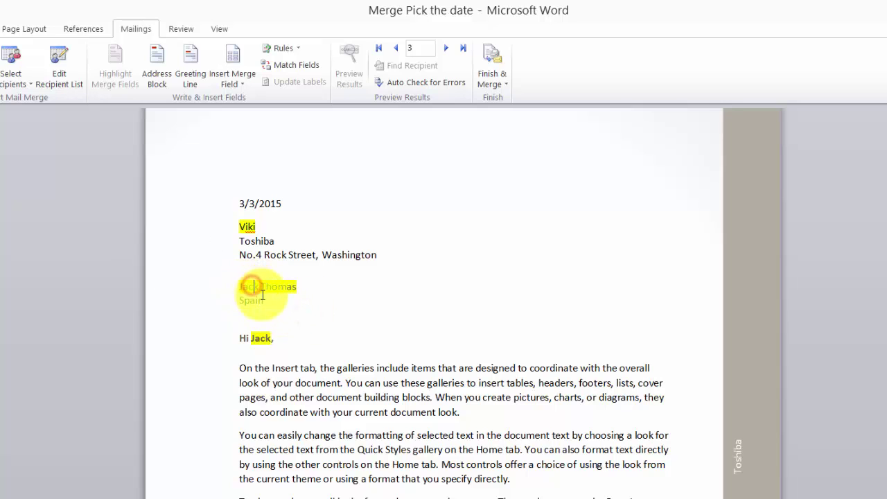
click(279, 289)
double_click(266, 340)
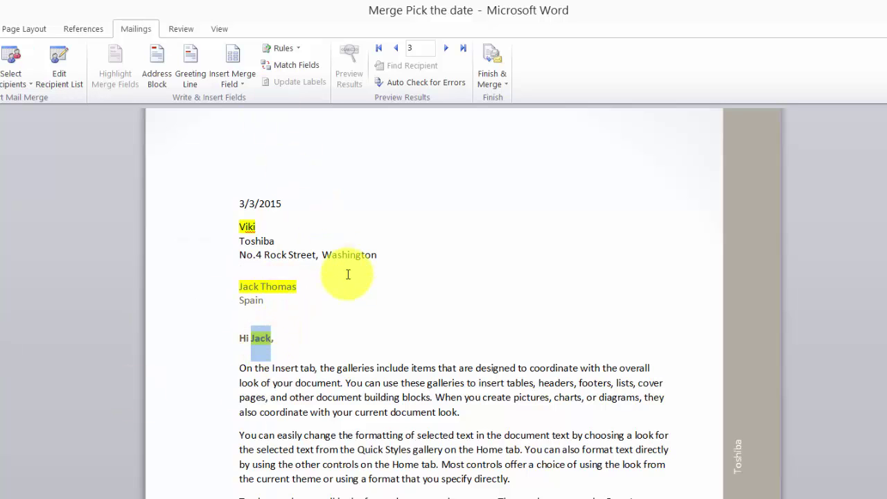
click(347, 328)
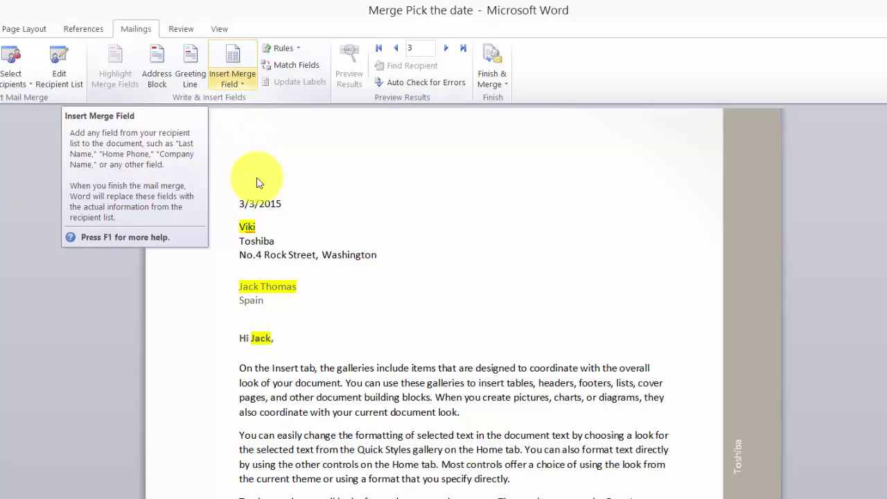
double_click(248, 227)
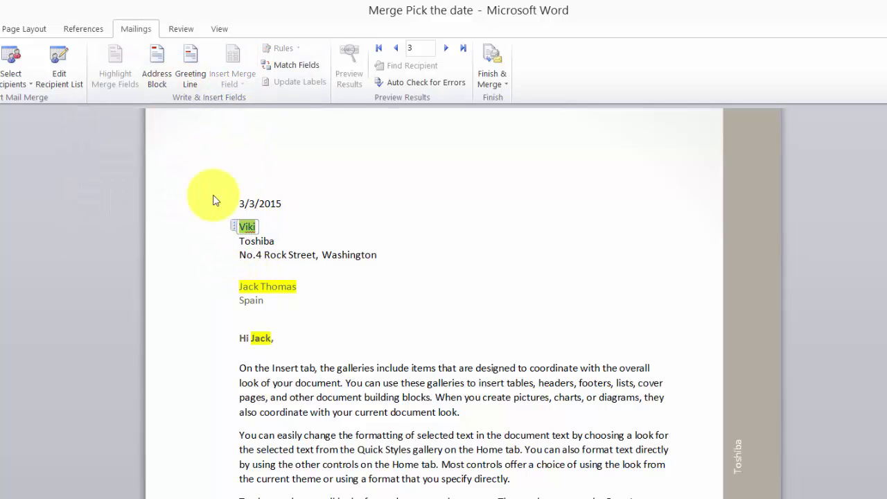
click(250, 287)
double_click(250, 287)
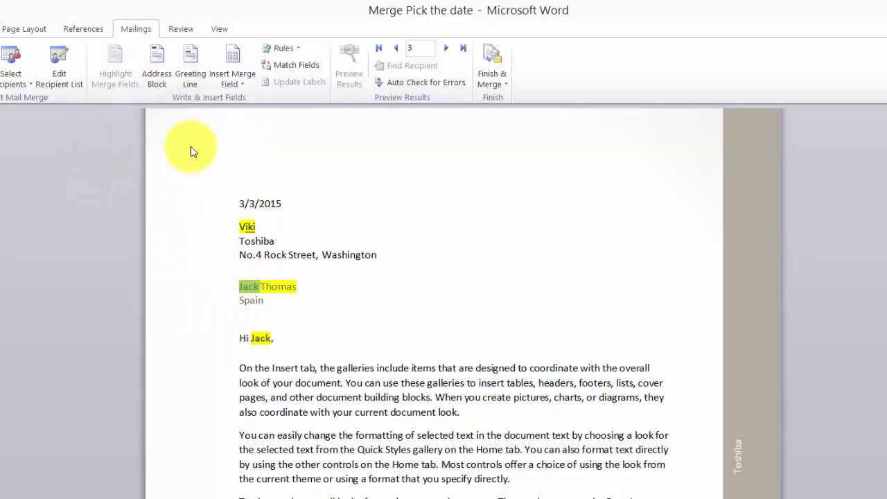
click(236, 84)
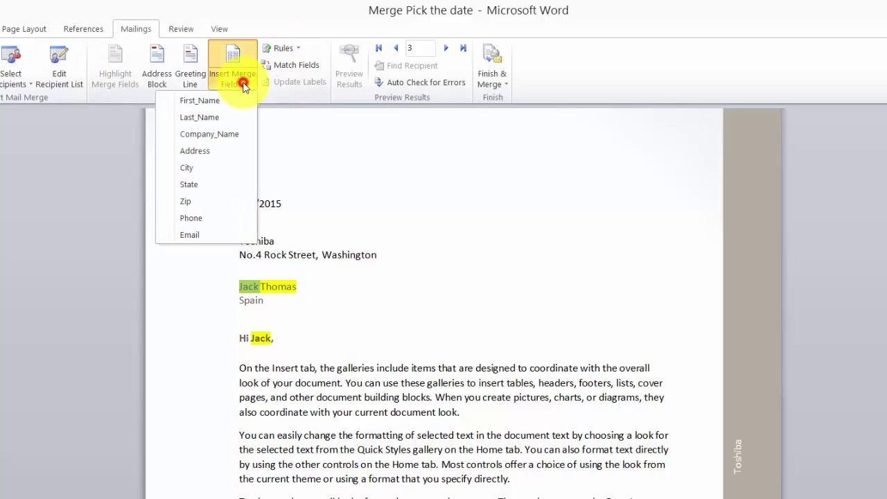
click(221, 100)
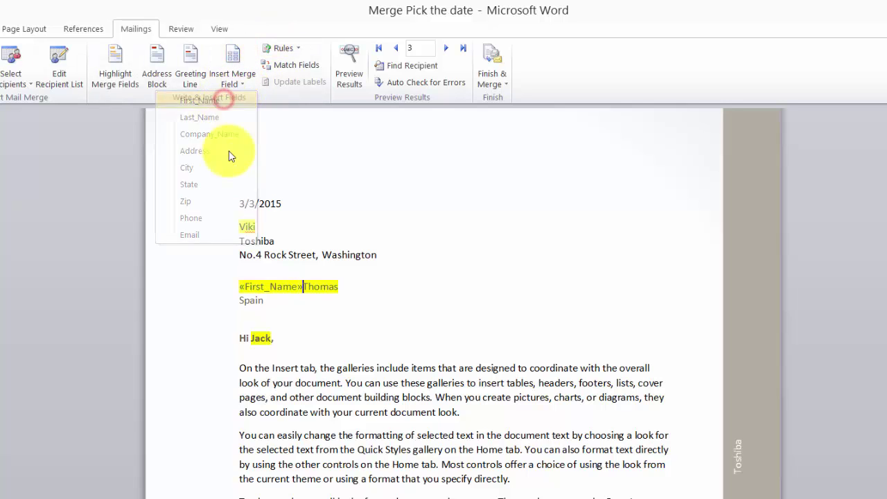
double_click(315, 286)
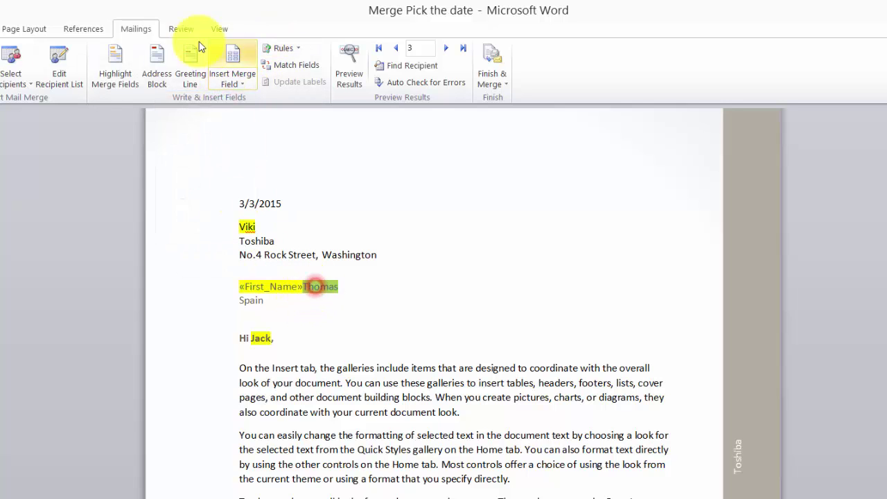
click(233, 84)
click(217, 120)
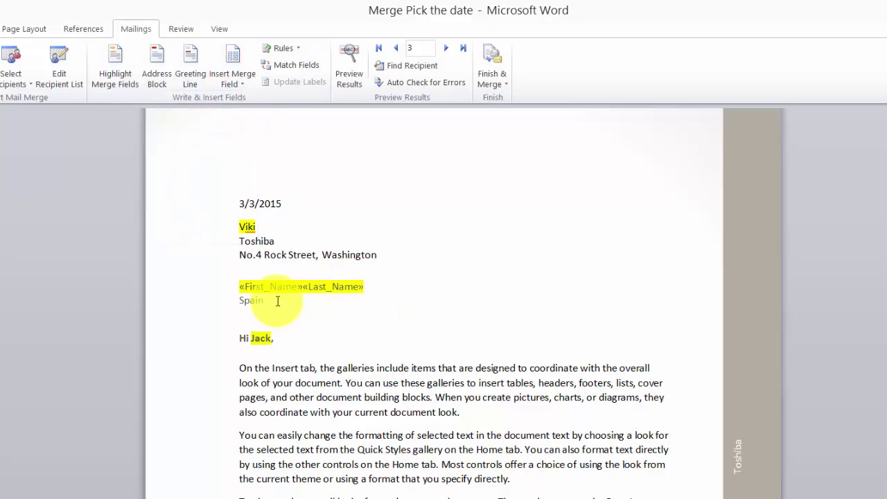
double_click(260, 339)
click(239, 86)
click(209, 93)
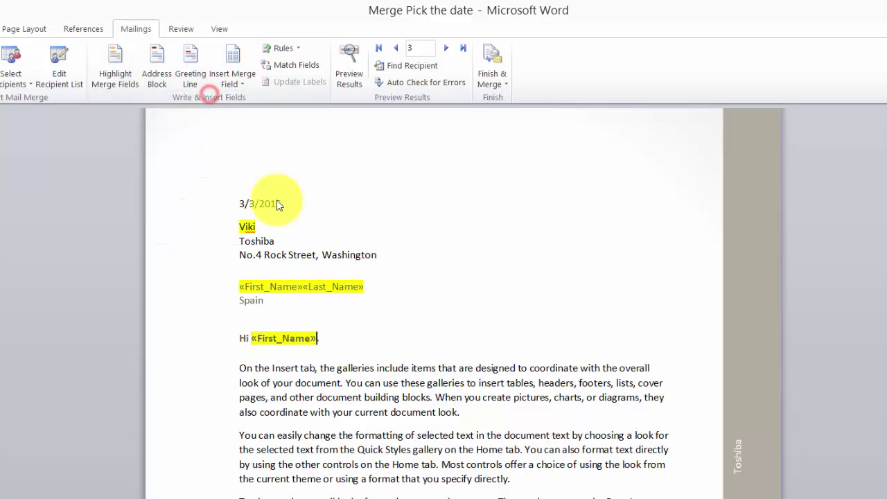
click(383, 285)
drag(283, 301, 242, 317)
click(239, 84)
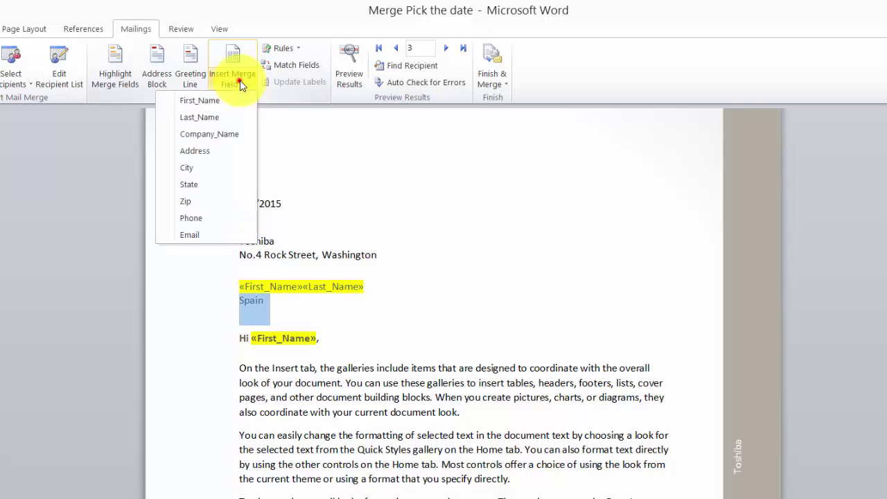
click(214, 152)
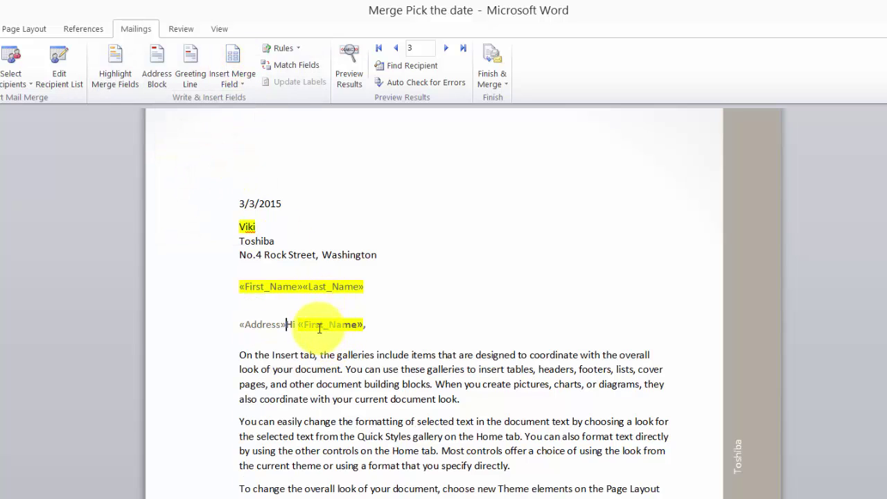
key(Return)
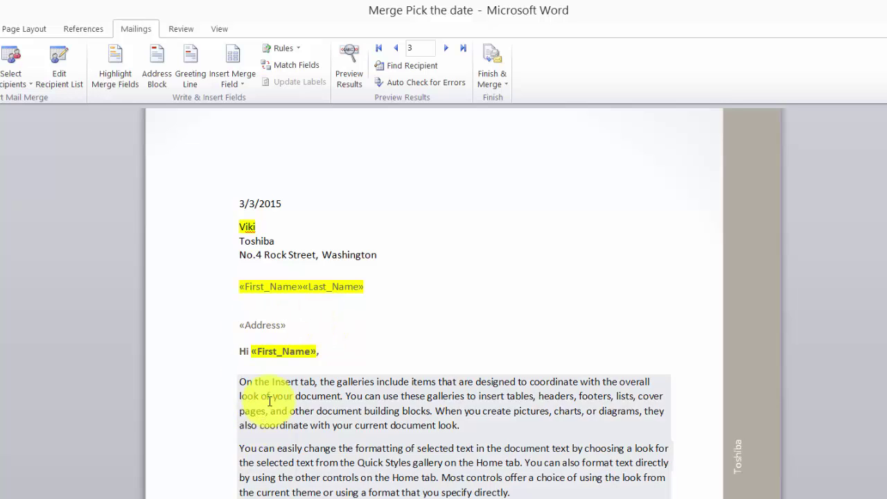
click(243, 297)
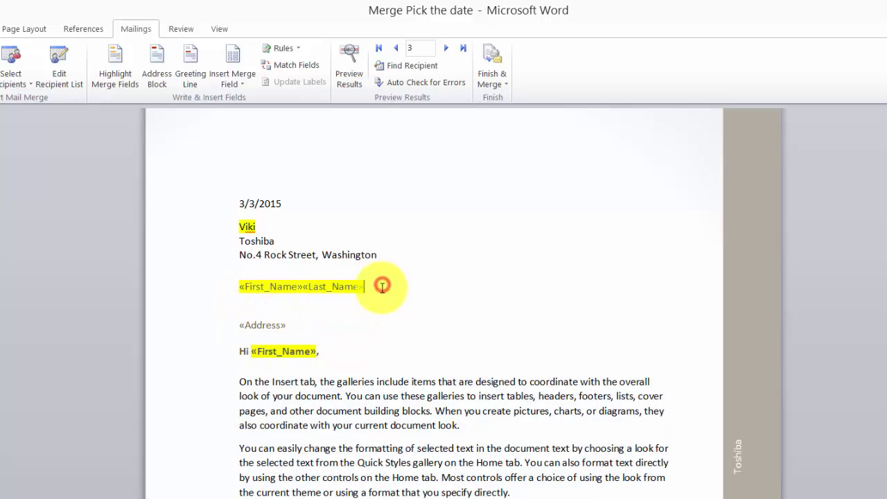
key(Delete)
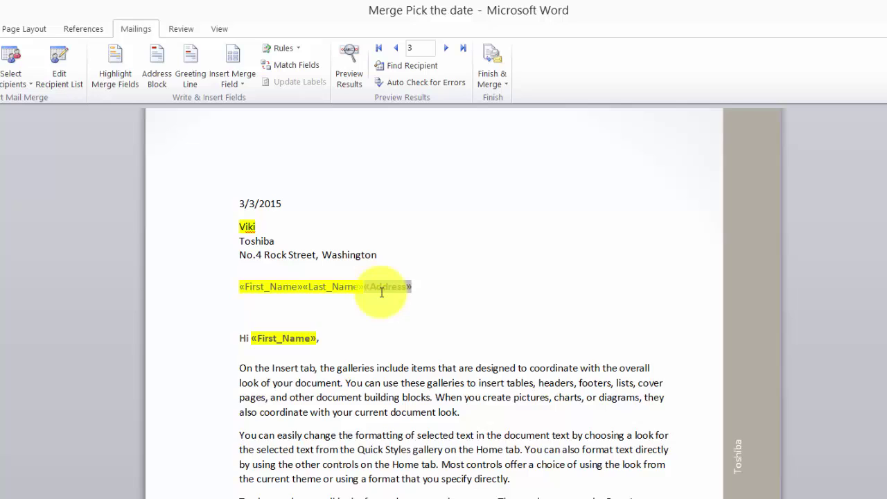
key(Return)
click(307, 315)
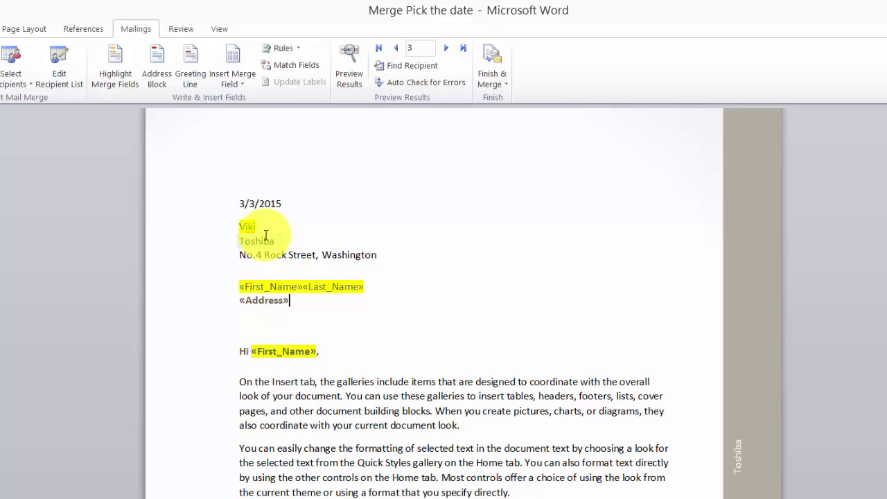
key(ctrl+z)
key(ctrl+z)
key(ctrl+z)
key(ctrl+z)
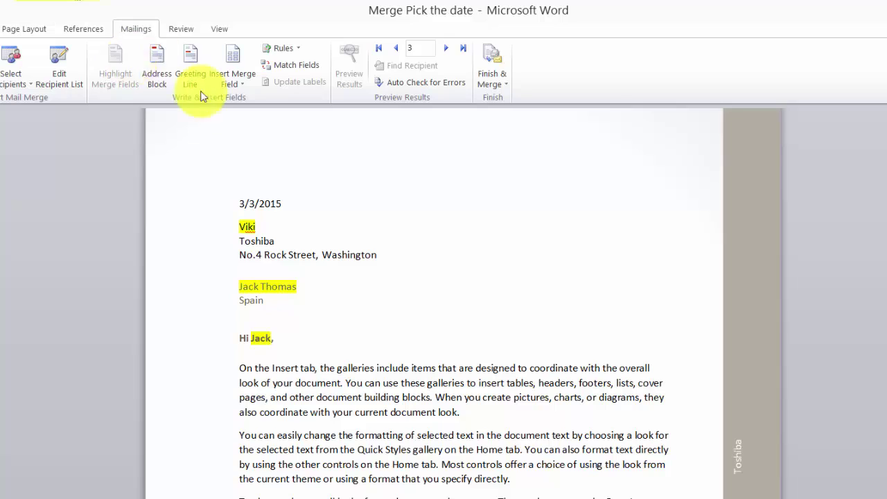
Open the Insert Address Block settings and compare the recipient name formats
click(157, 73)
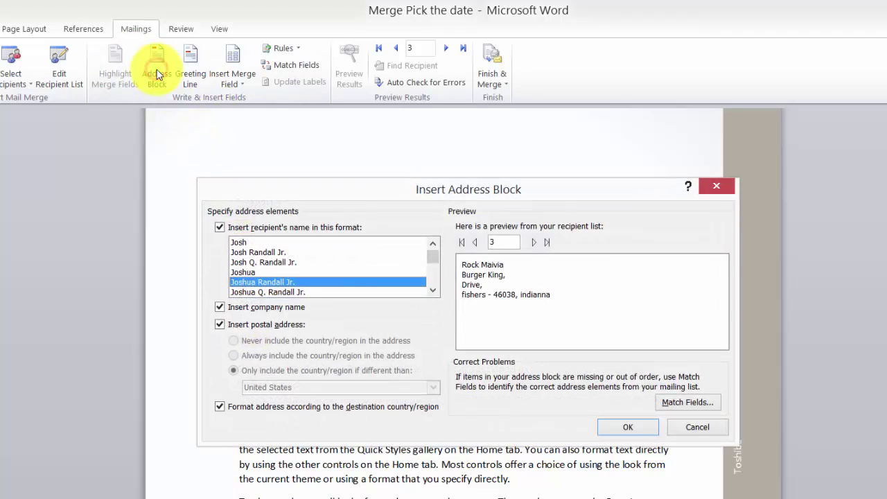
drag(365, 188, 531, 133)
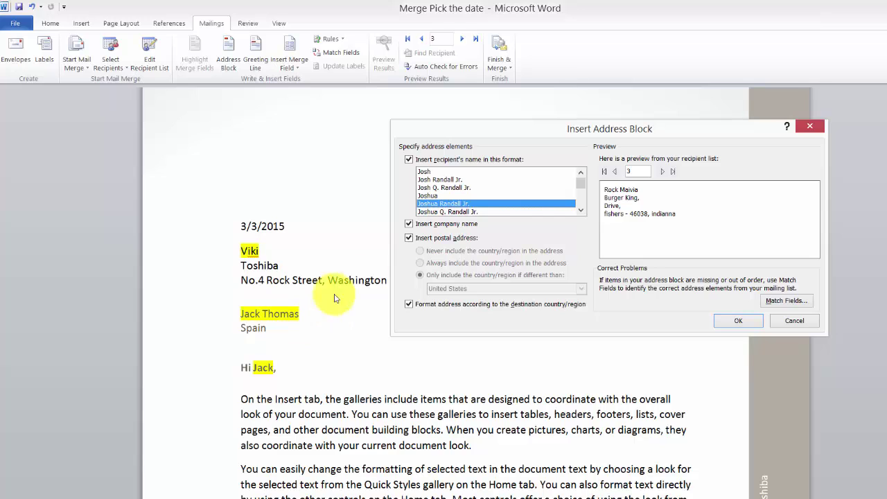
click(478, 211)
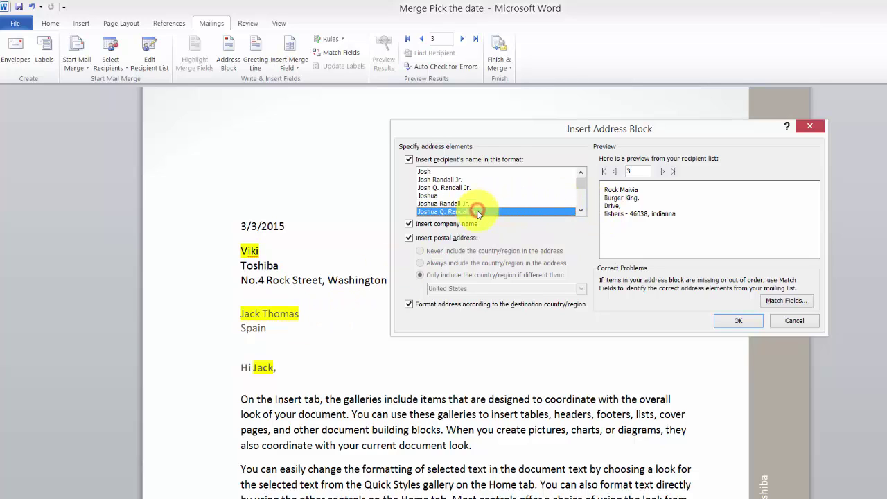
click(475, 204)
click(470, 187)
click(461, 171)
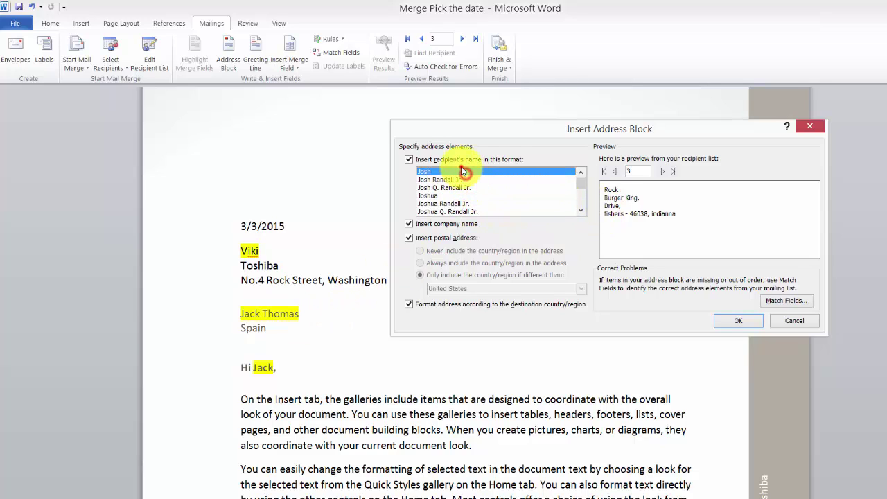
click(464, 179)
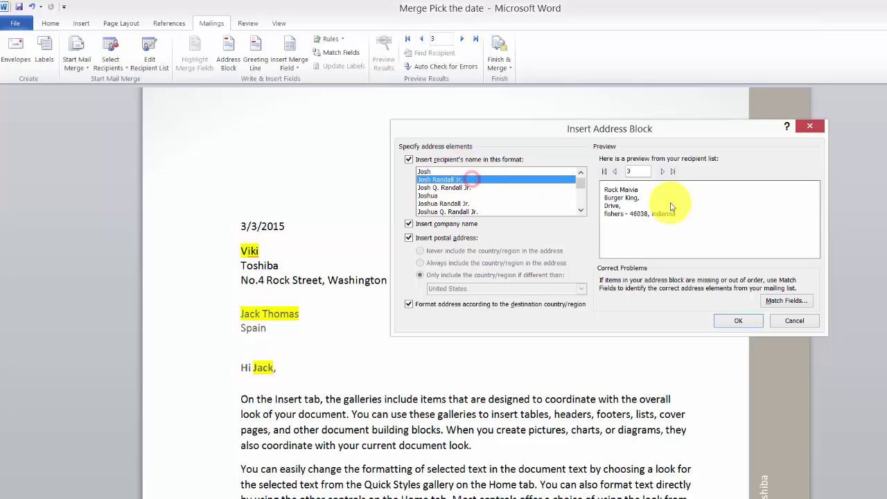
click(494, 187)
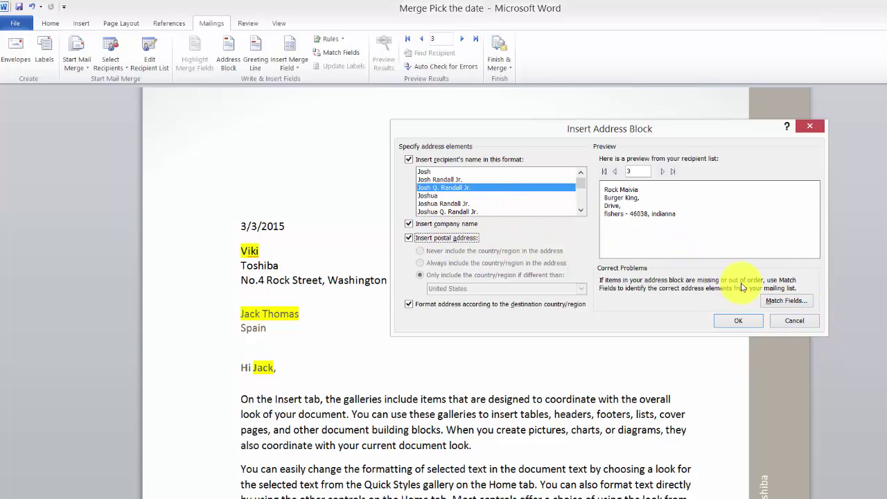
Insert an AddressBlock using the 'Joshua Randall Jr.' format and delete the leftover 'Spain'
click(795, 305)
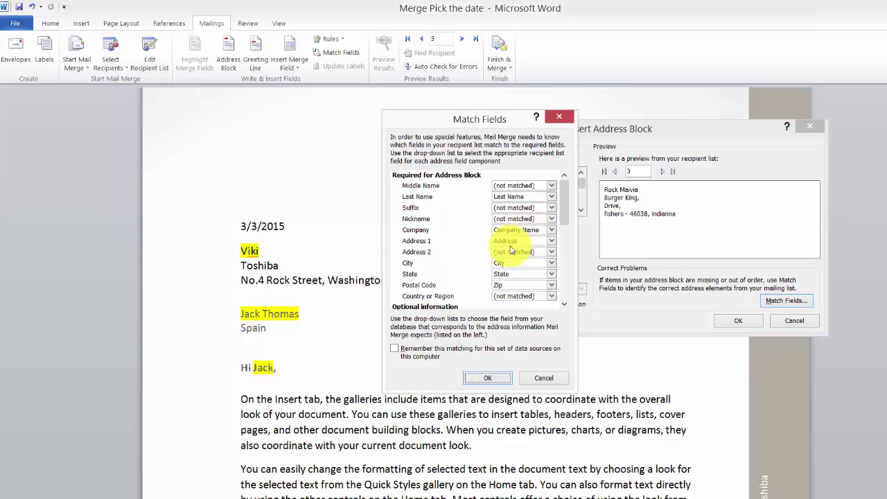
click(555, 377)
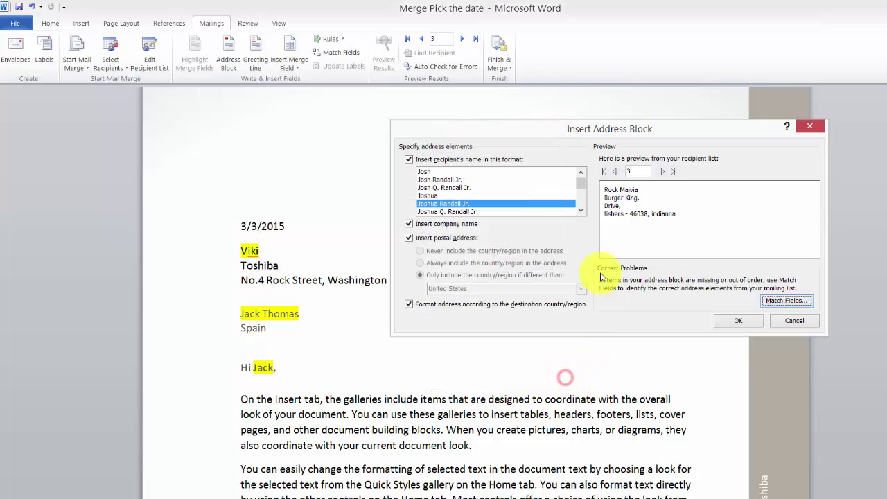
click(451, 180)
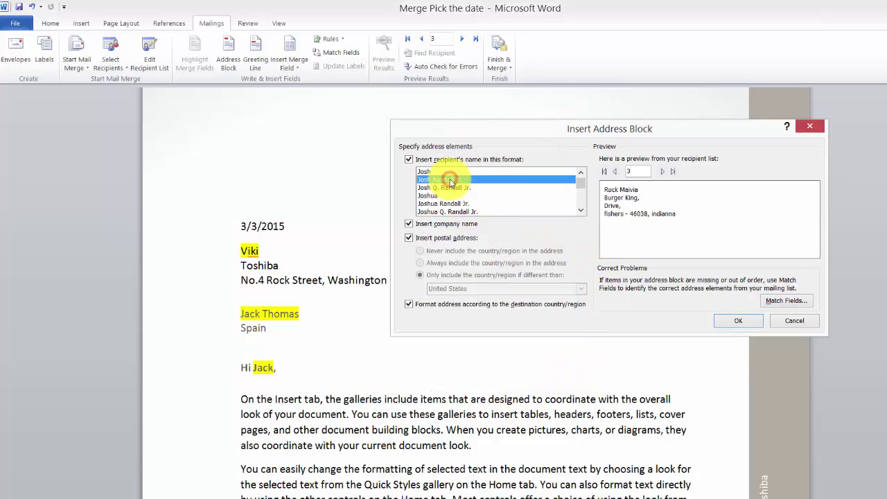
click(449, 172)
click(451, 196)
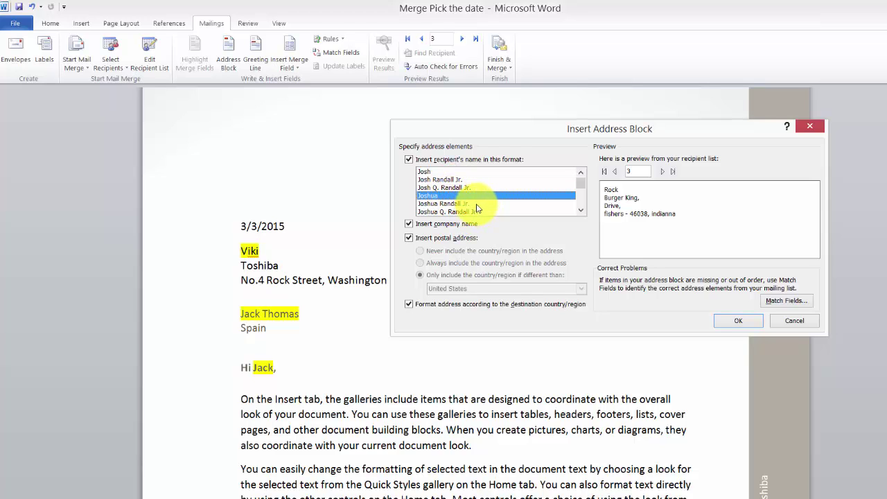
click(477, 203)
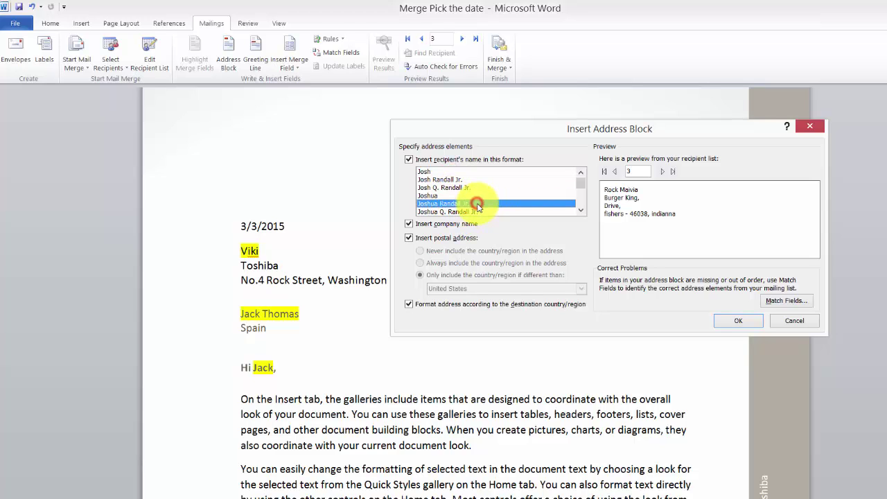
click(737, 323)
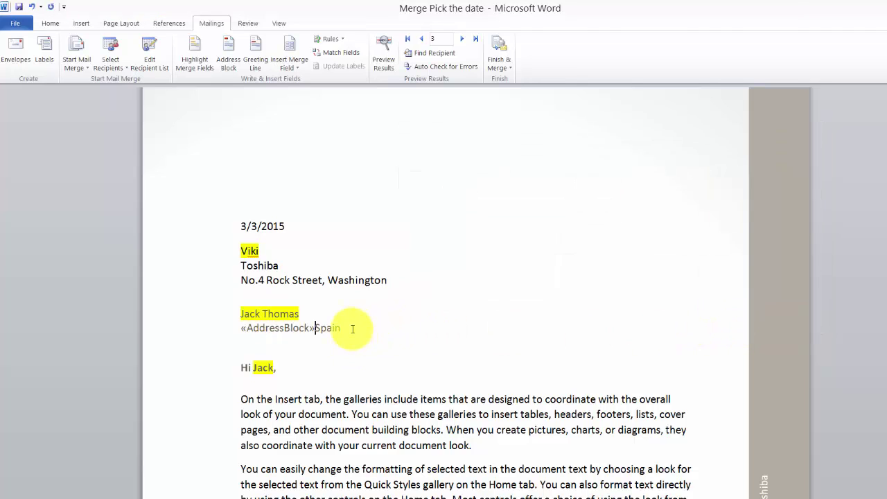
drag(348, 327, 315, 327)
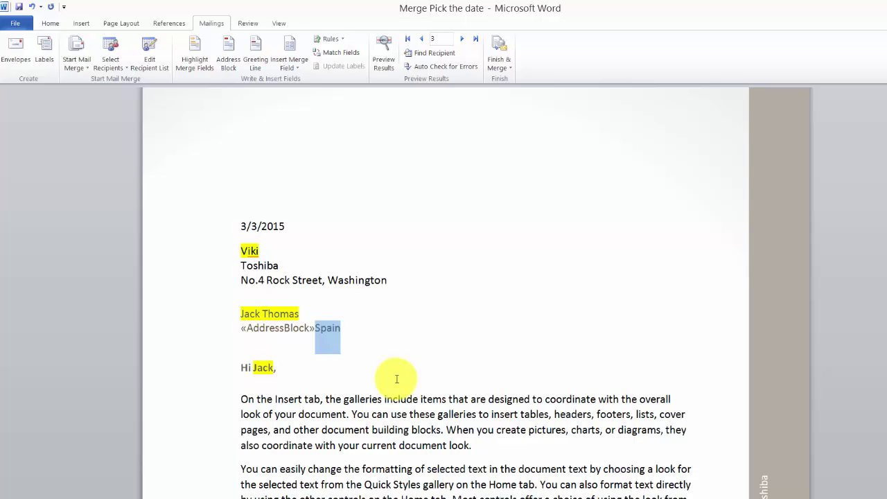
key(Delete)
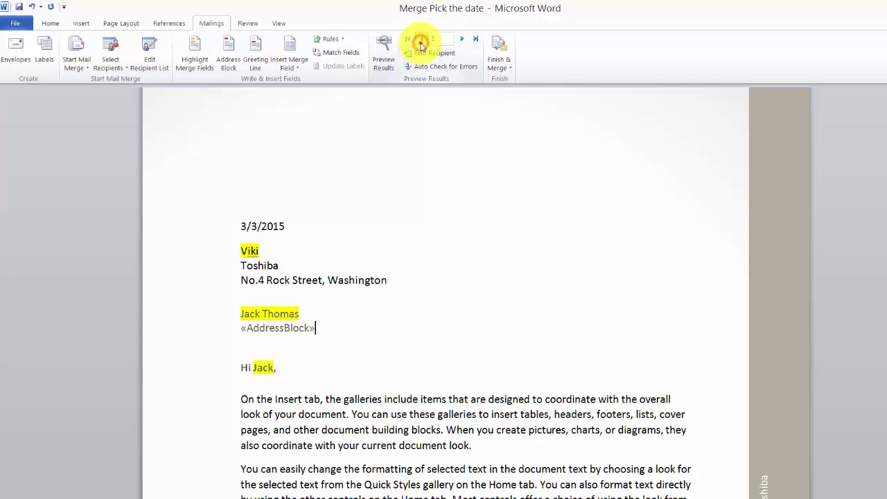
Select the name line and check record 1's address in the Address Block preview
double_click(279, 315)
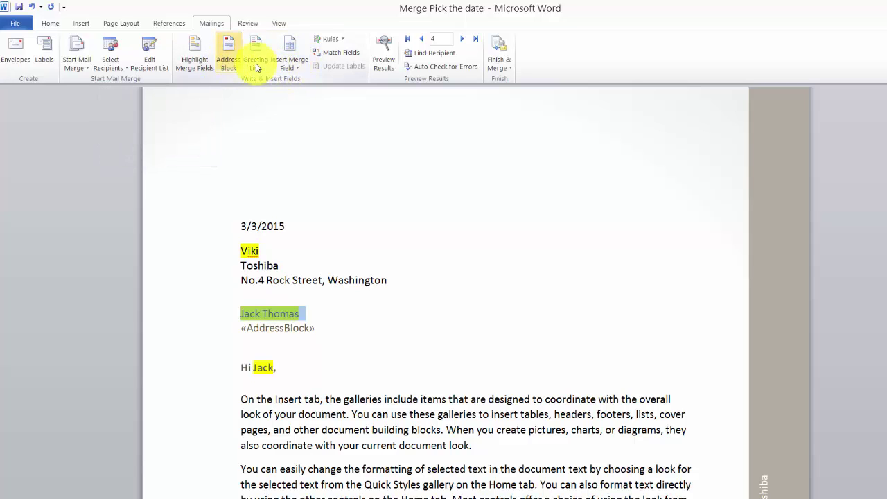
click(230, 66)
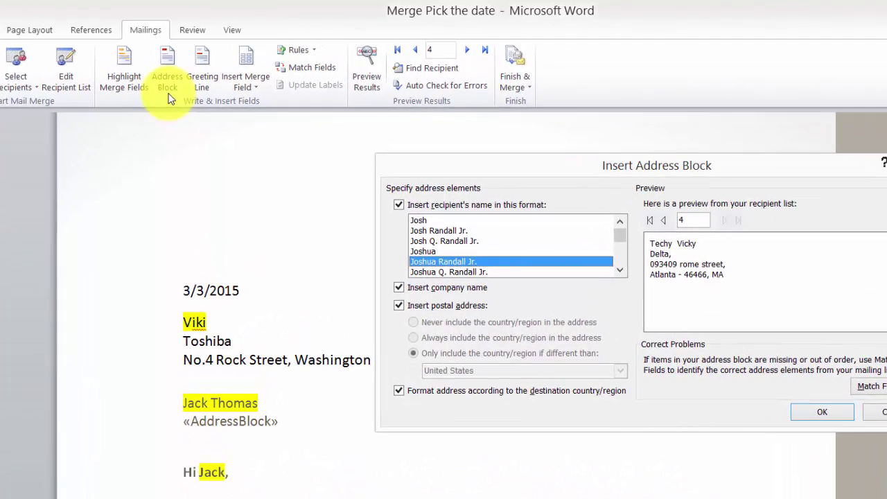
click(663, 222)
click(663, 221)
click(662, 222)
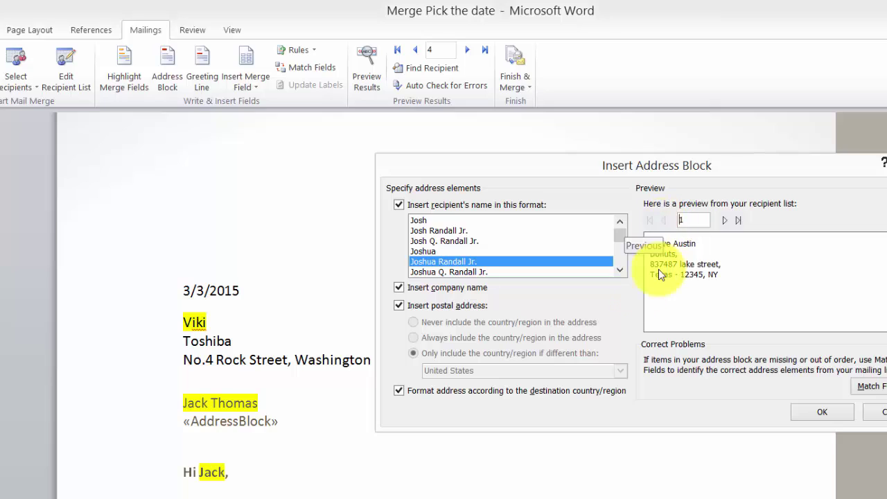
click(825, 412)
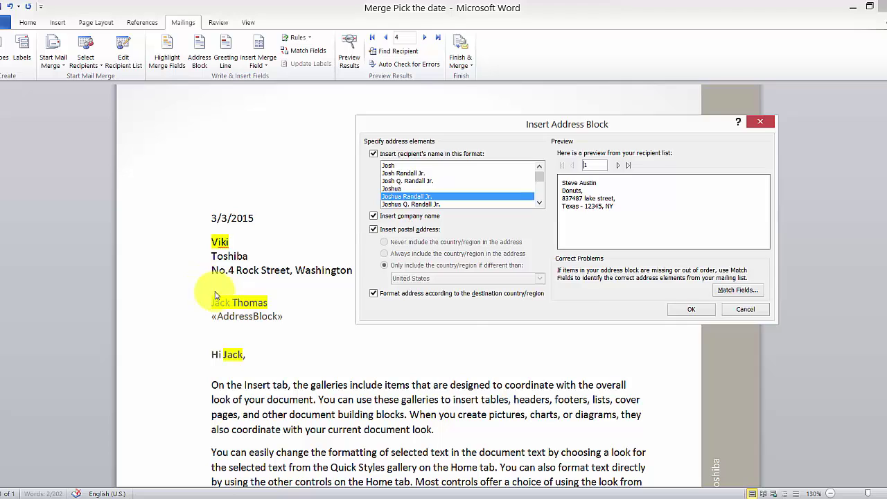
Replace the typed first and last name with First_Name and Last_Name merge fields
click(258, 61)
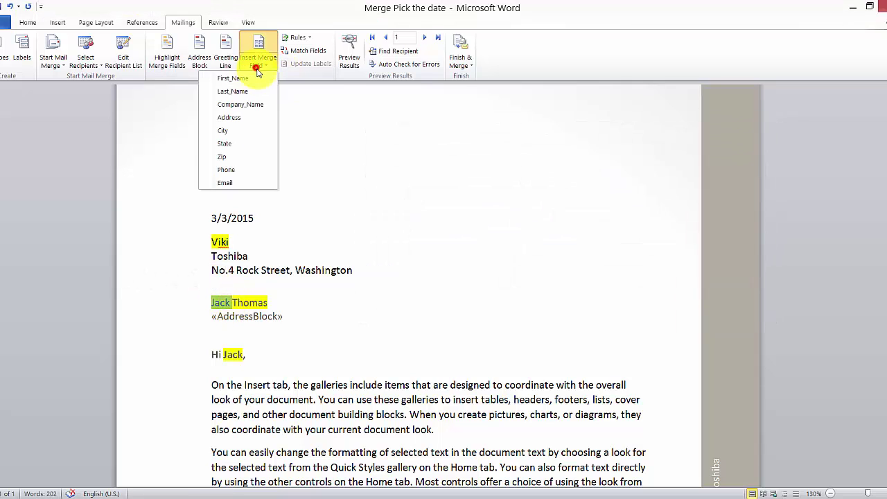
click(243, 79)
double_click(296, 305)
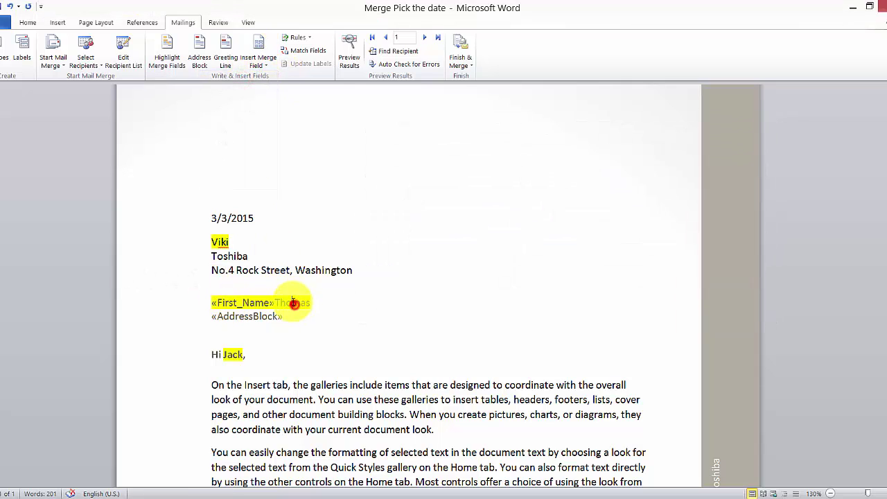
click(258, 59)
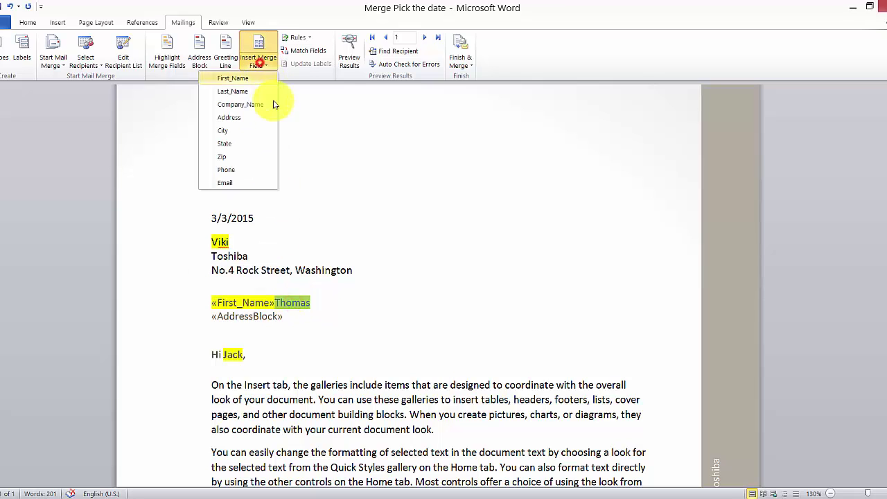
click(237, 90)
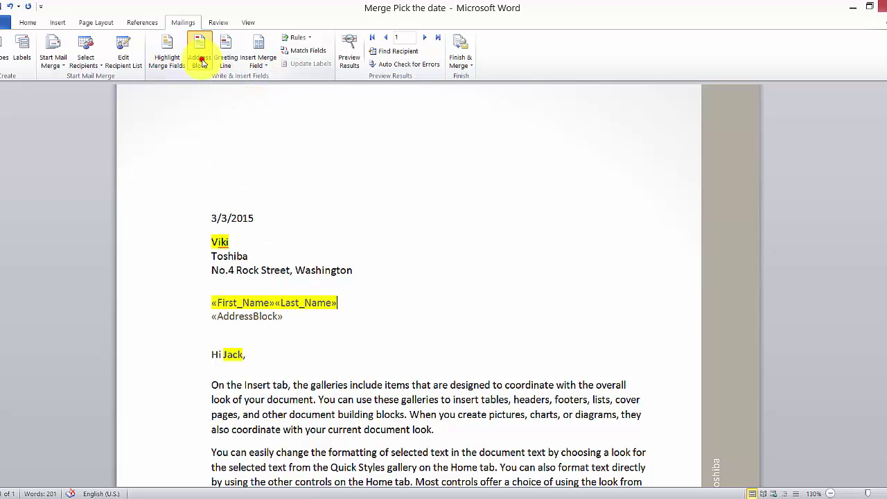
Insert an AddressBlock after Last_Name and turn on Preview Results
click(200, 59)
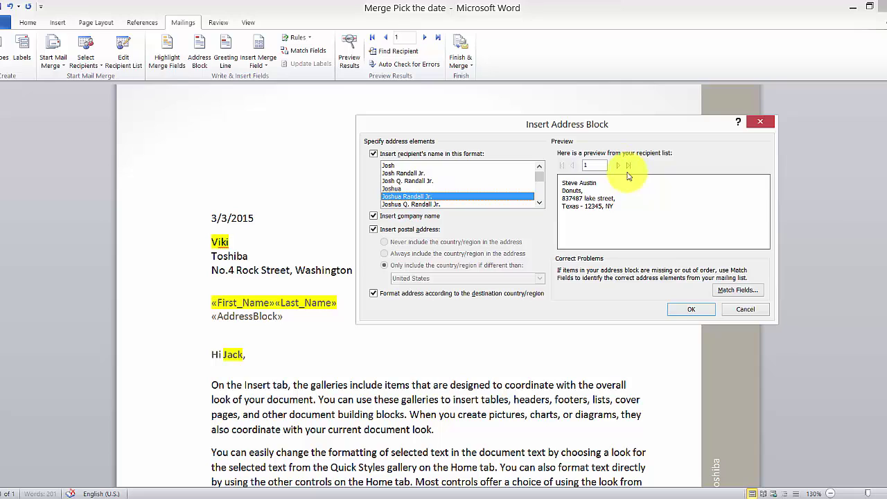
click(686, 312)
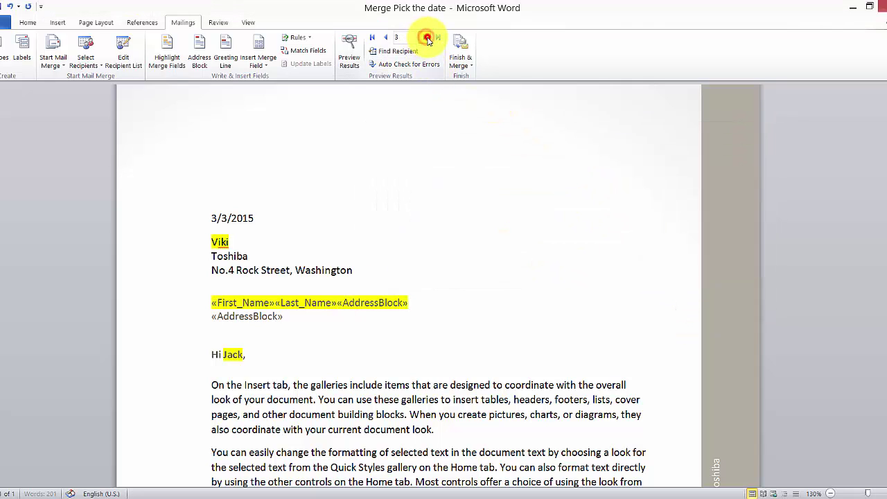
click(349, 48)
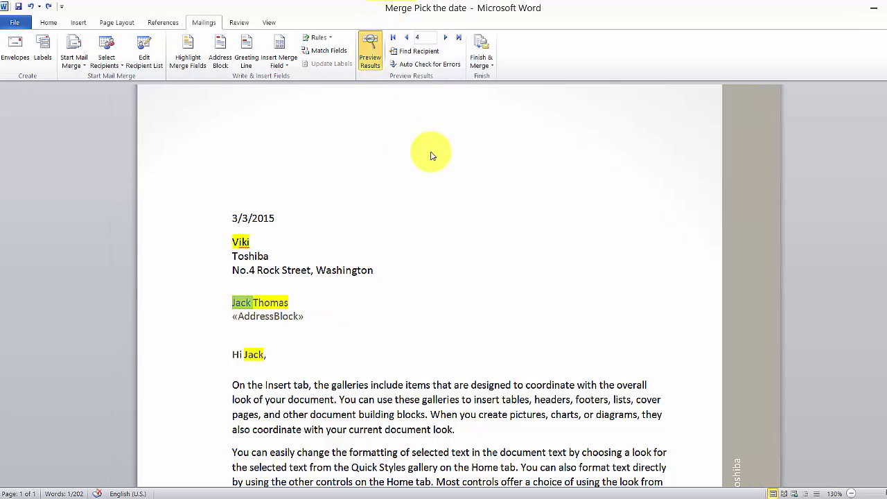
Delete the merged name line and step the preview back to record 1, Steve Austin
click(367, 50)
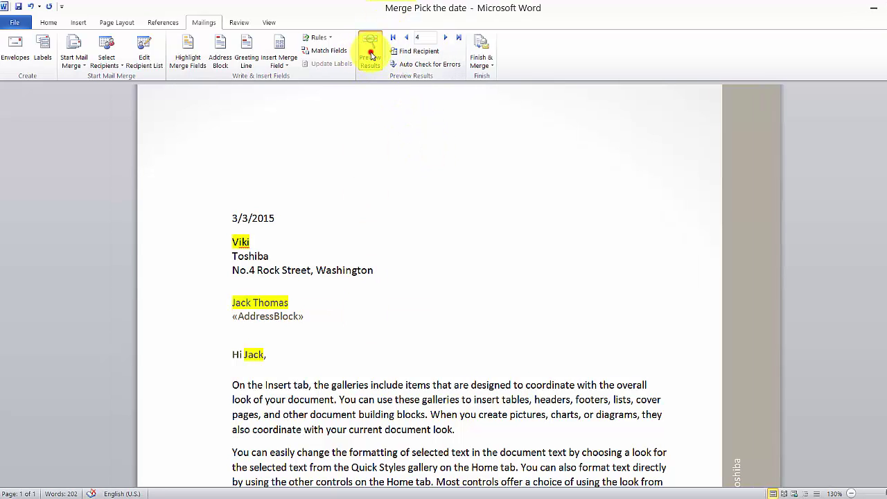
drag(305, 301, 213, 302)
key(Delete)
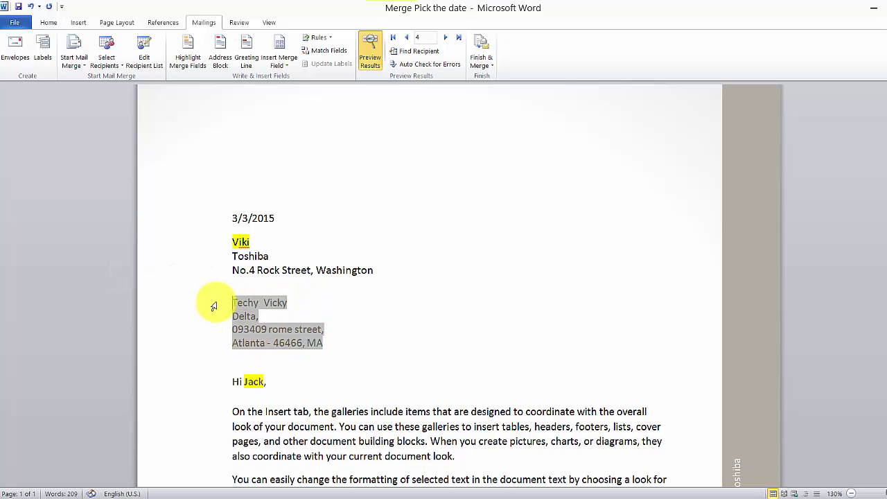
click(387, 292)
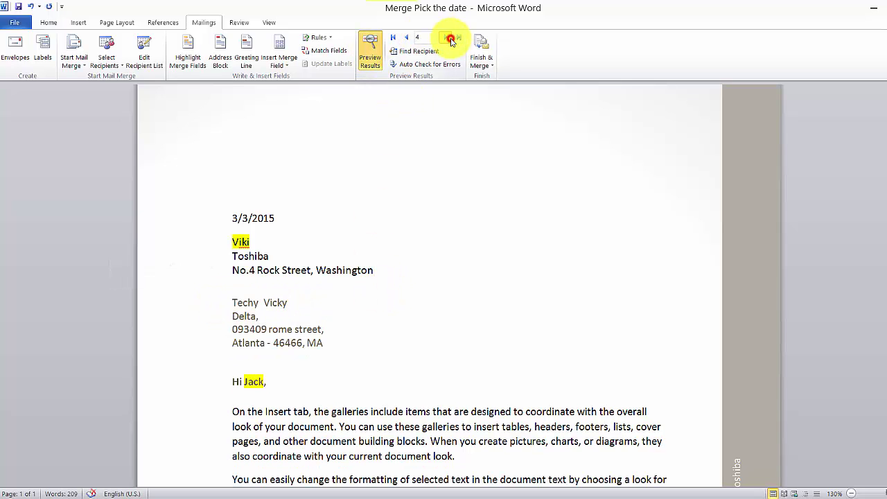
click(409, 39)
click(408, 39)
click(409, 39)
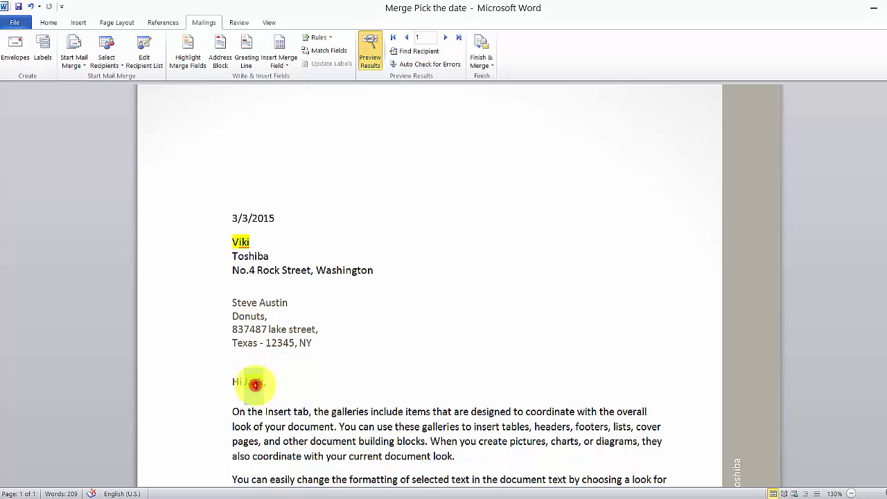
Replace 'Jack' in the greeting with the First_Name field and preview record 4, Techy Vicky
double_click(255, 384)
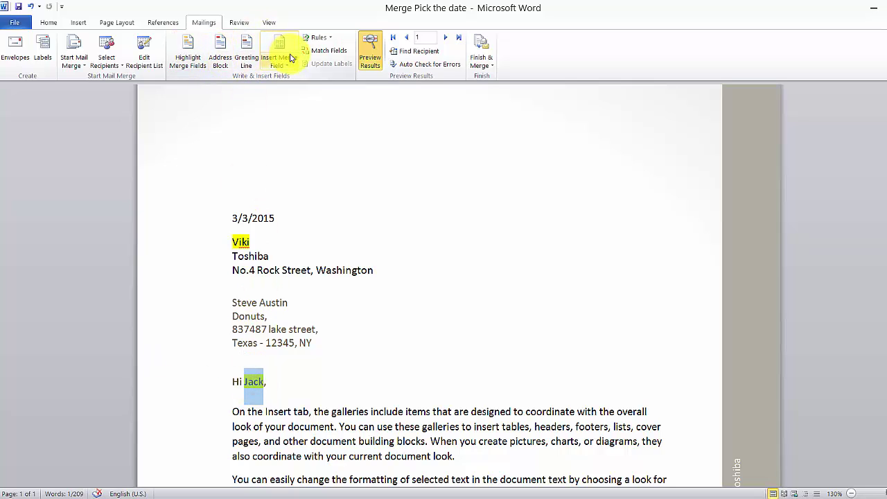
click(291, 57)
click(267, 81)
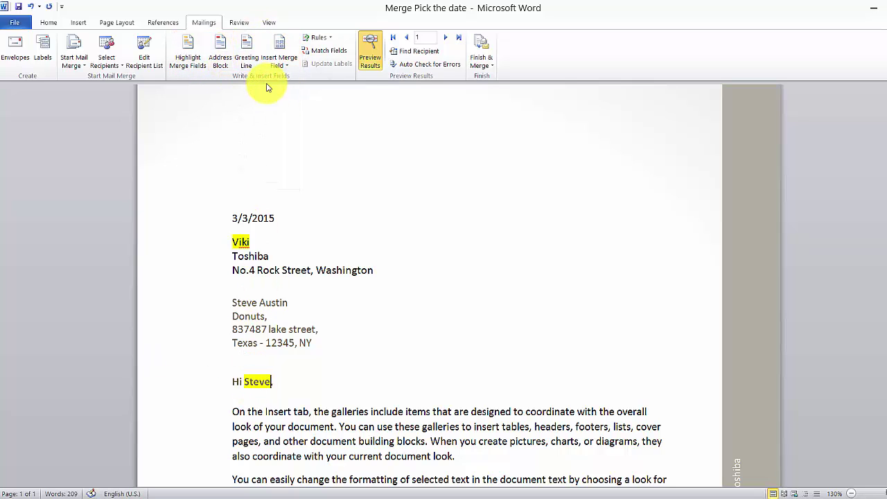
click(445, 38)
click(445, 38)
click(445, 37)
Add blank lines below the 'Hi Techy,' greeting
scroll(402, 263, down, 5)
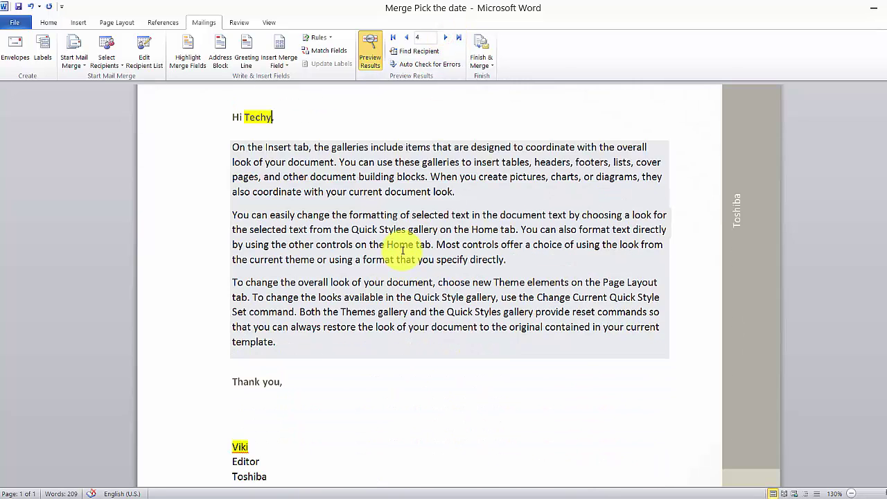
scroll(229, 219, up, 1)
scroll(299, 230, down, 3)
scroll(305, 258, up, 5)
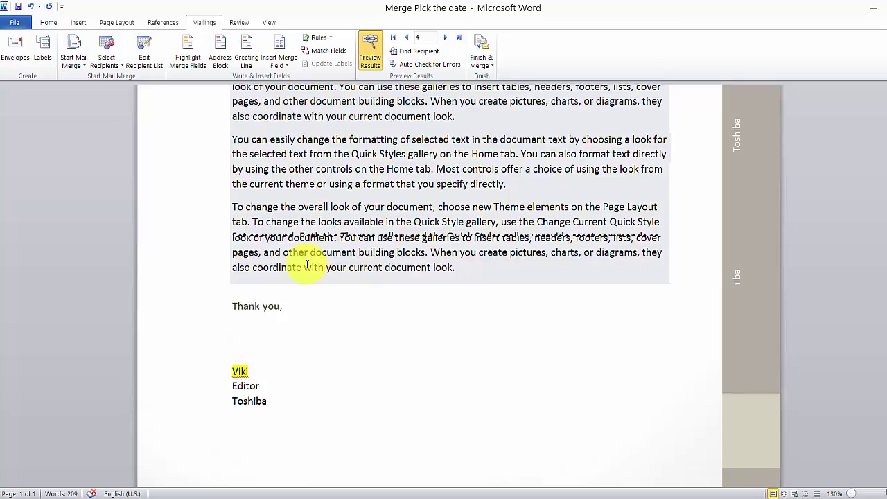
click(290, 271)
key(Return)
key(Return)
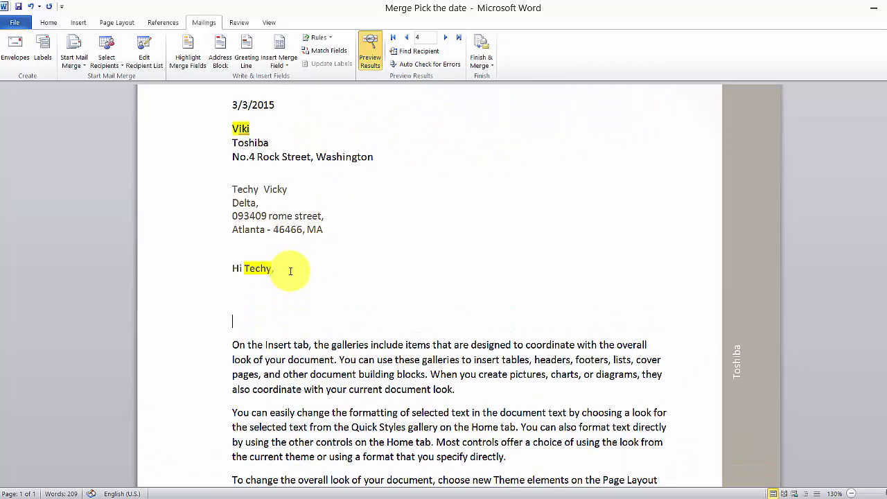
Insert a default 'Dear' full-name greeting line and check it across records, ending on record 4
click(248, 52)
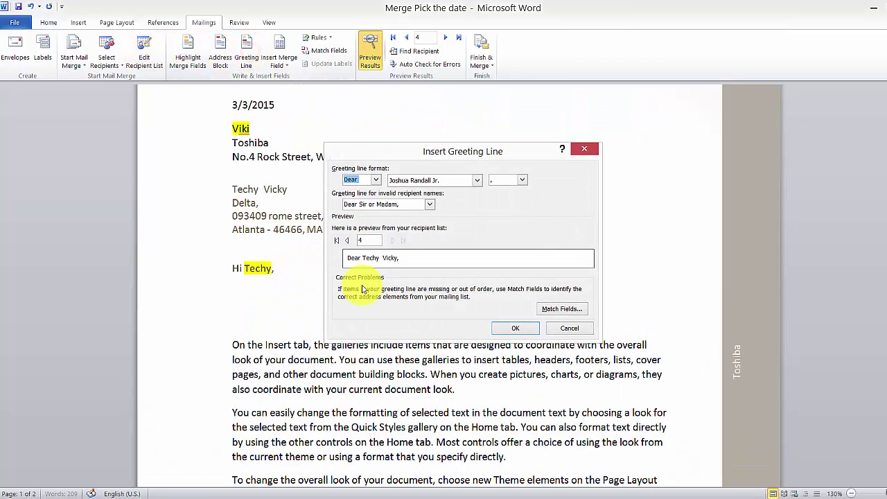
click(514, 330)
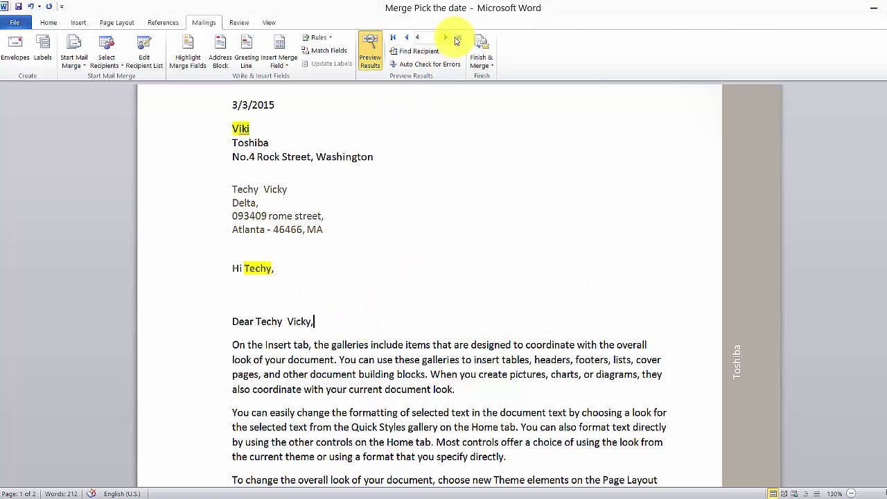
click(407, 37)
click(407, 37)
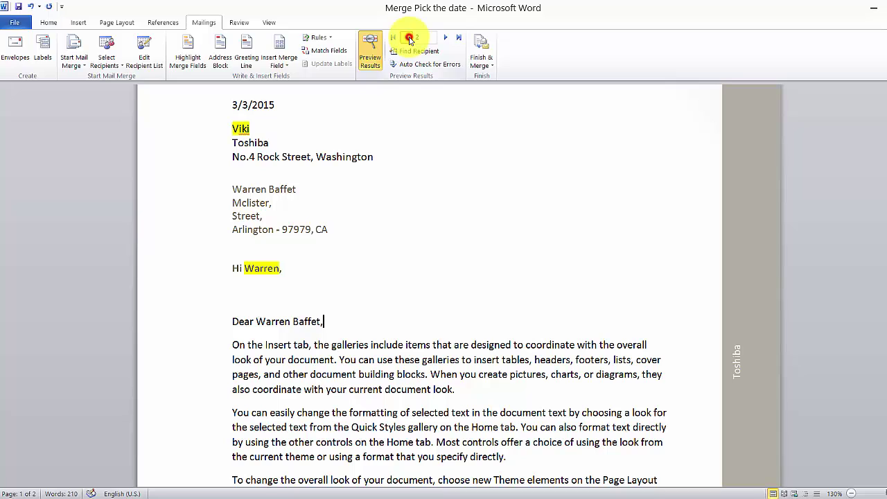
click(410, 40)
click(447, 38)
click(447, 37)
click(447, 38)
click(251, 283)
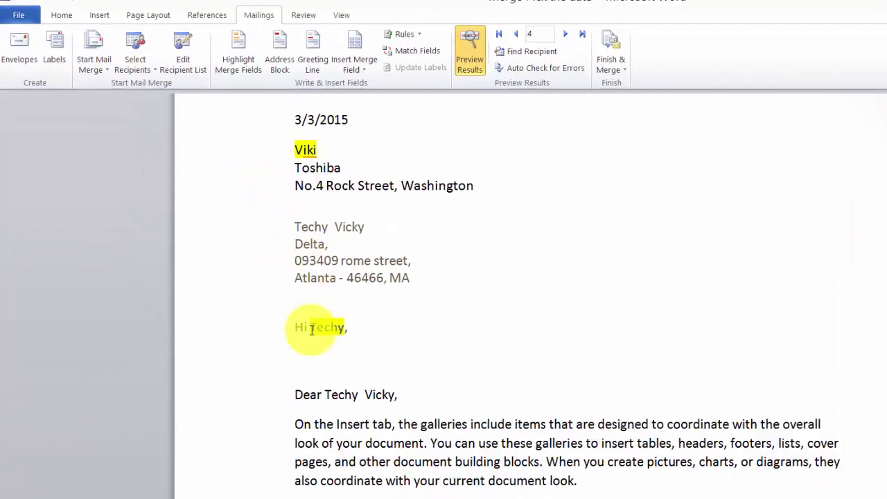
Apply the Personal style to the 'Hi' and 'Dear' greetings and add an empty line after them
drag(293, 327, 383, 375)
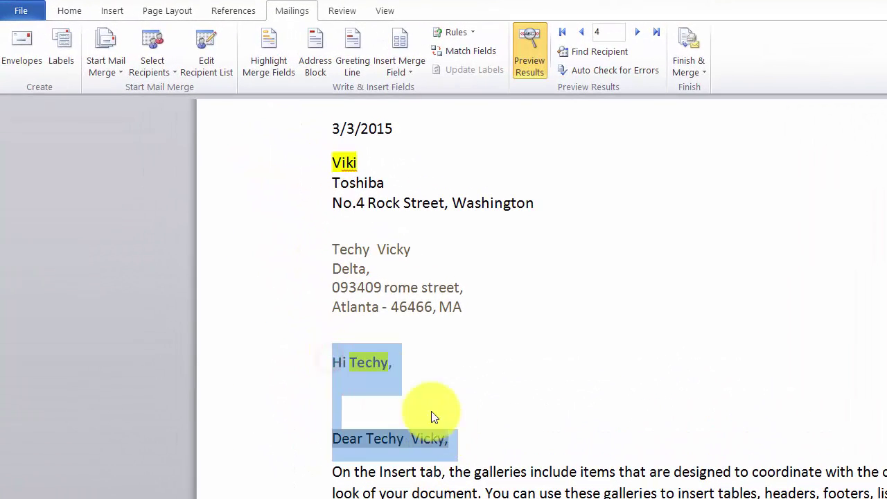
click(63, 9)
click(548, 54)
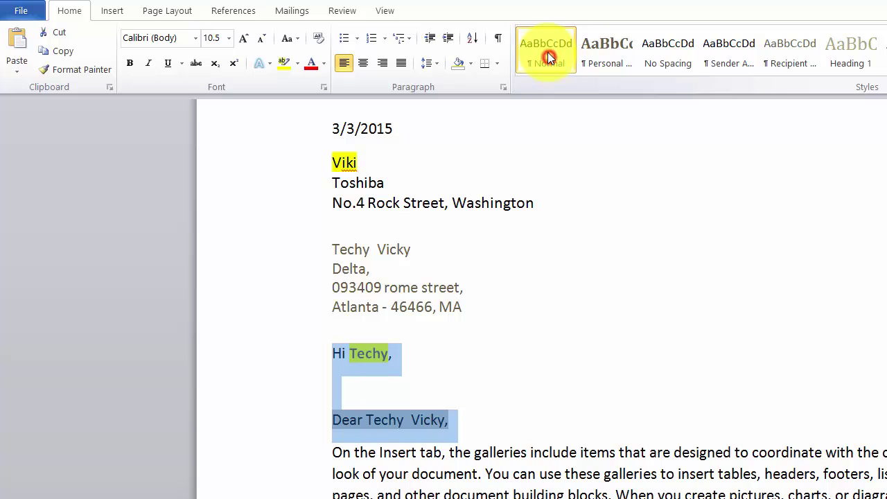
click(599, 38)
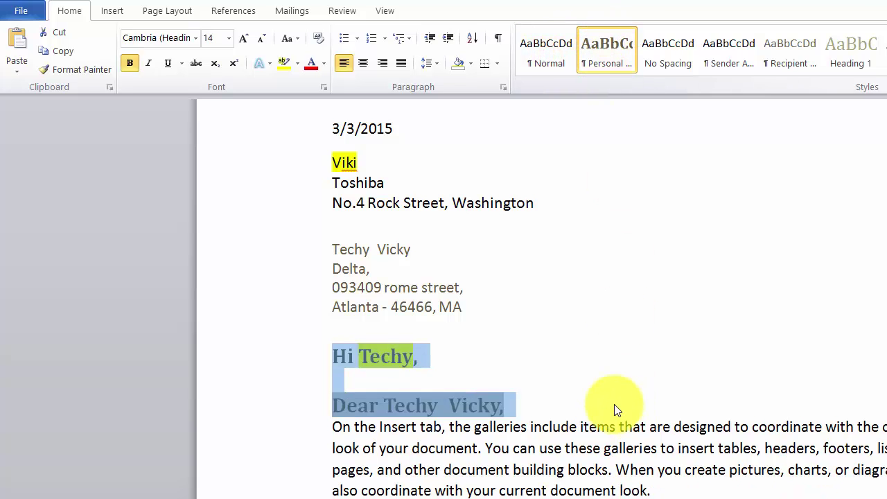
click(587, 407)
key(Return)
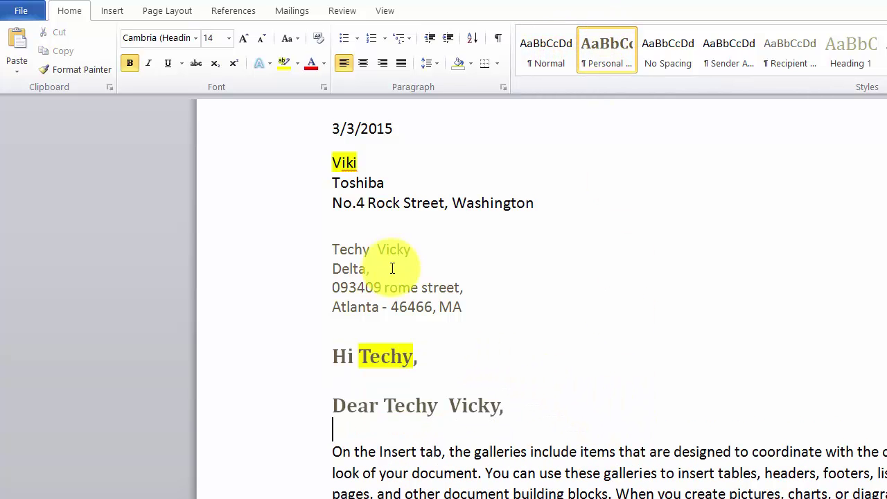
click(343, 11)
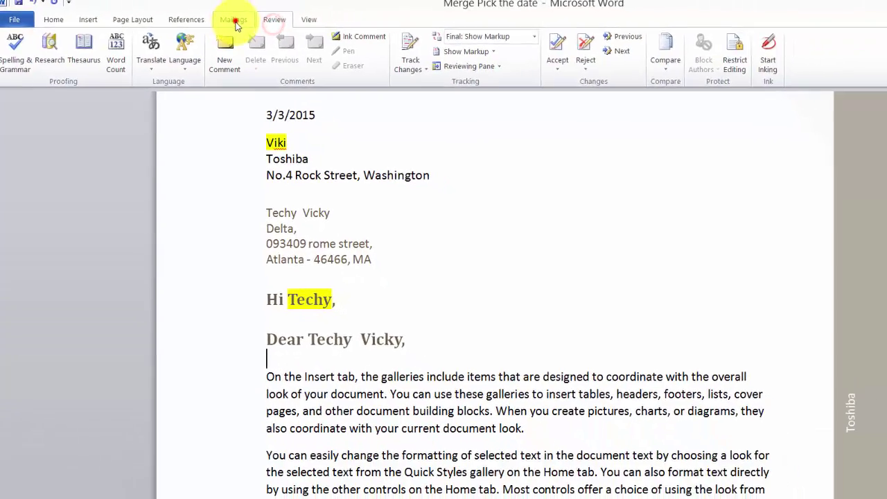
click(291, 10)
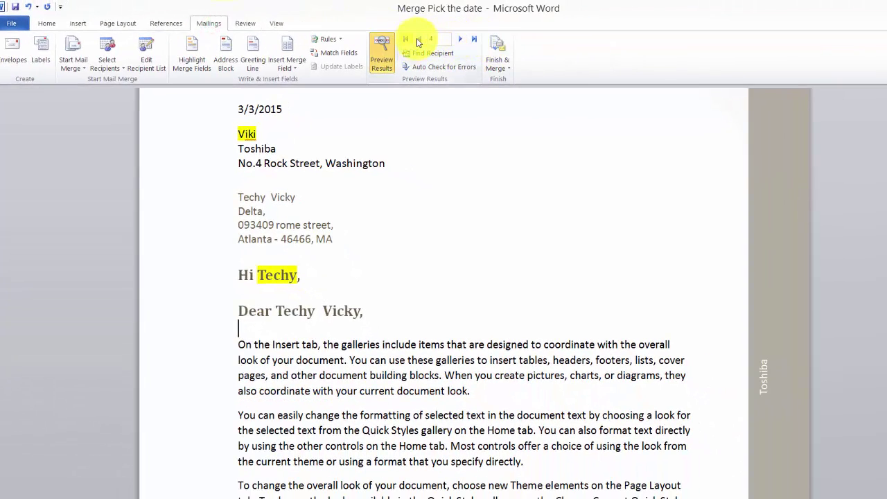
click(418, 38)
click(419, 39)
click(419, 39)
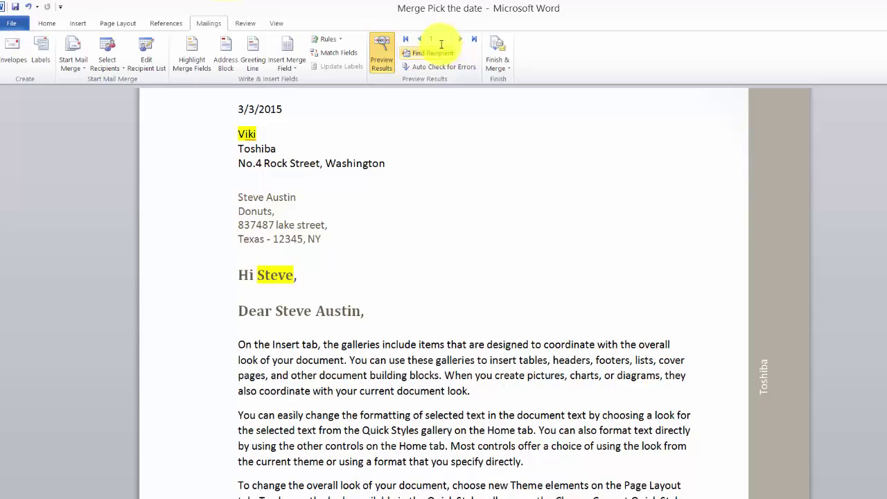
click(463, 40)
click(463, 40)
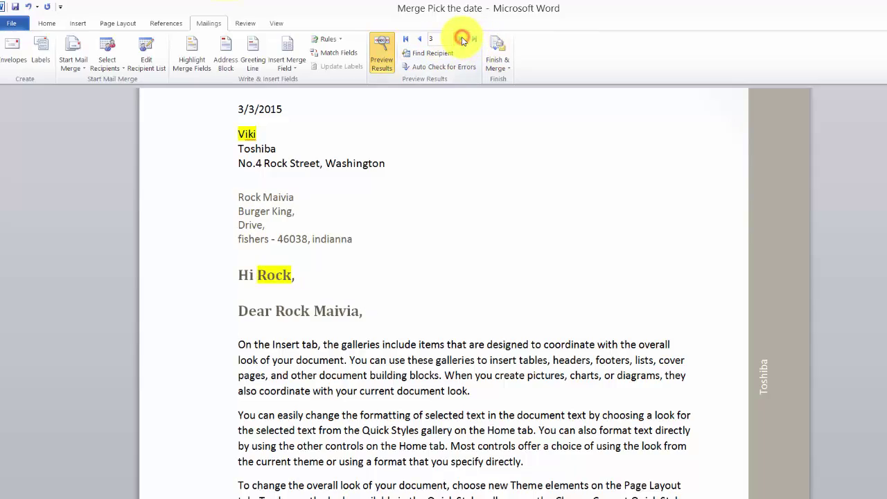
click(463, 40)
click(264, 335)
scroll(281, 343, down, 5)
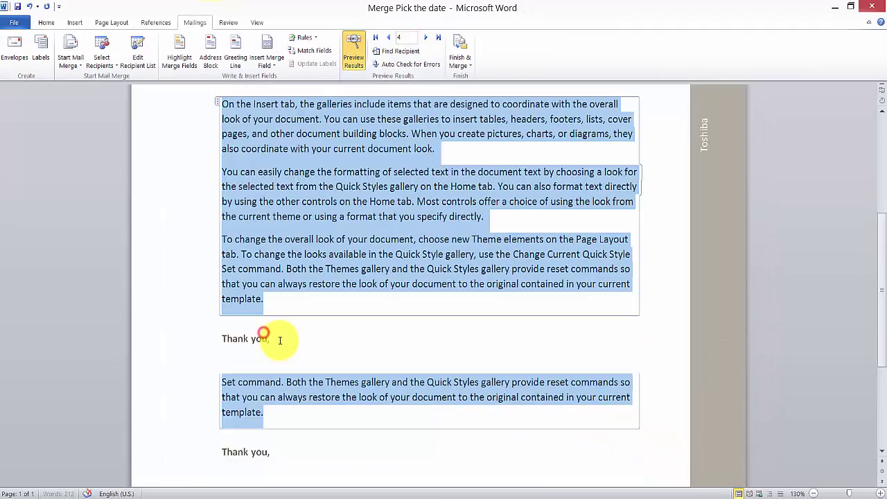
scroll(229, 347, up, 5)
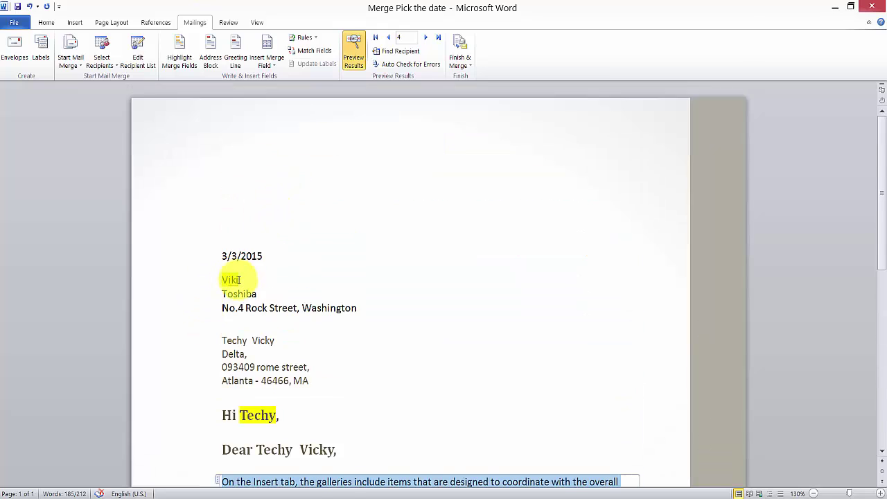
scroll(201, 236, down, 2)
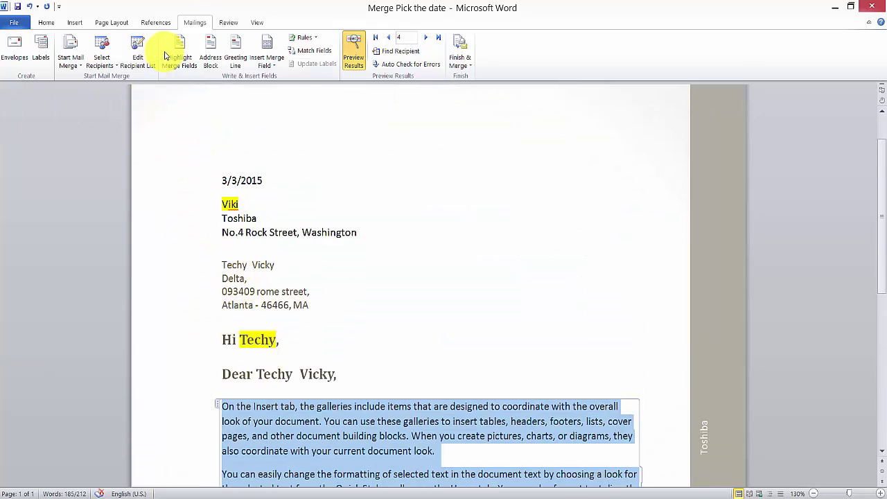
Turn on Highlight Merge Fields and step the preview back to recipient 2, Warren Baffet
click(355, 58)
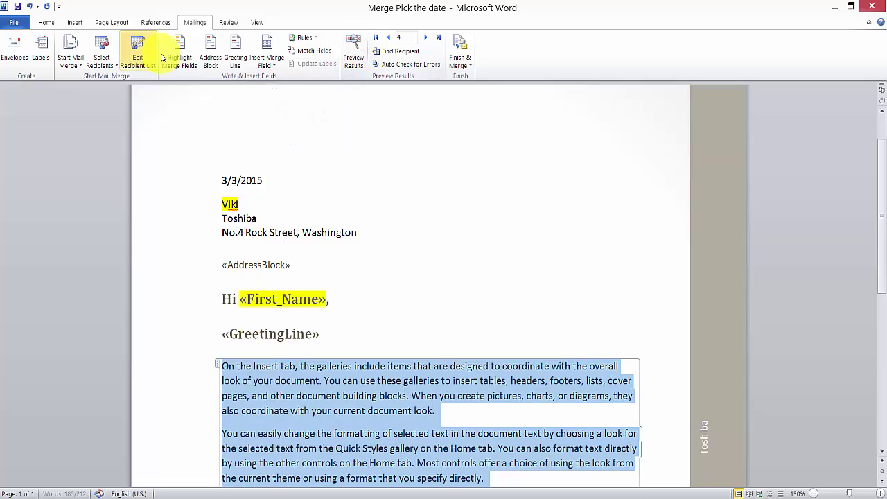
click(184, 51)
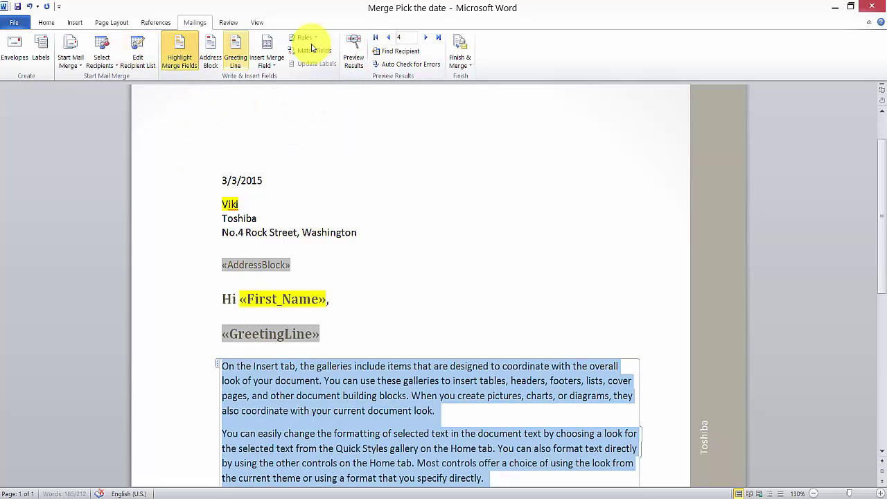
click(355, 55)
scroll(267, 298, down, 5)
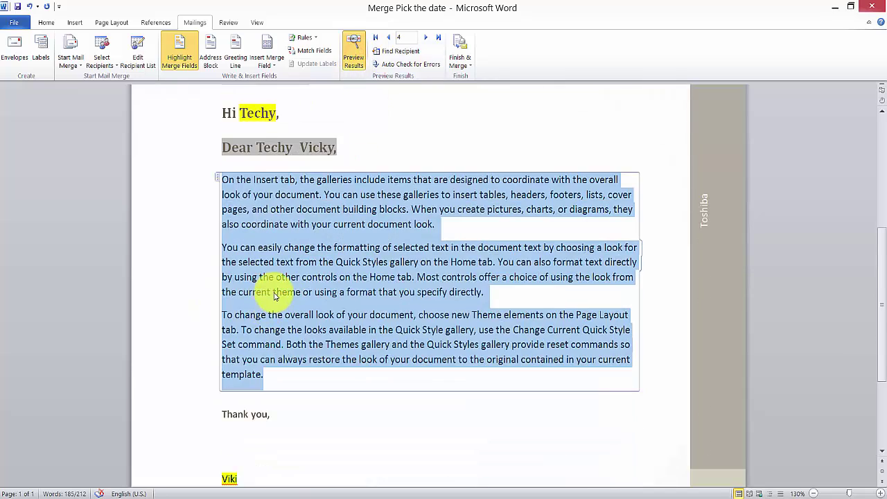
scroll(270, 269, up, 5)
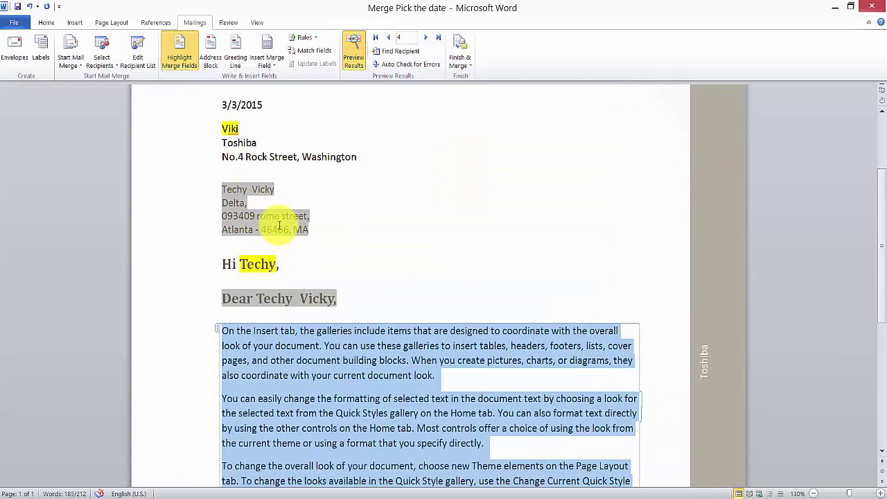
click(387, 37)
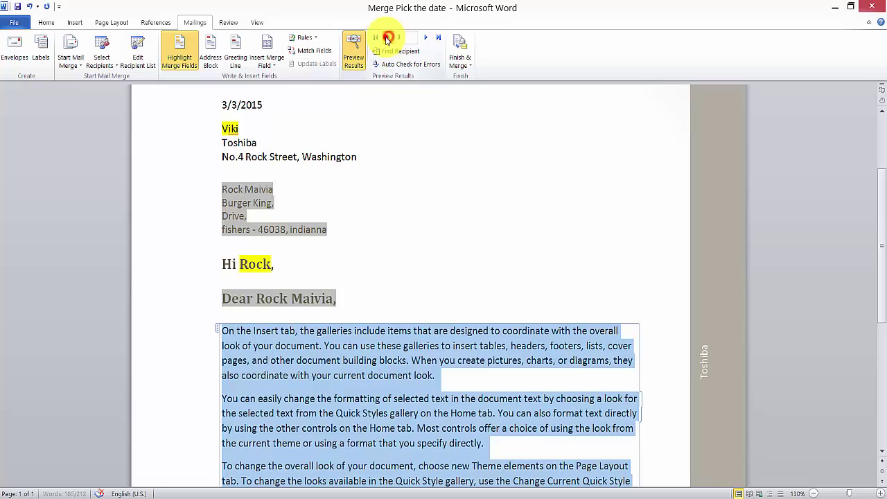
click(386, 37)
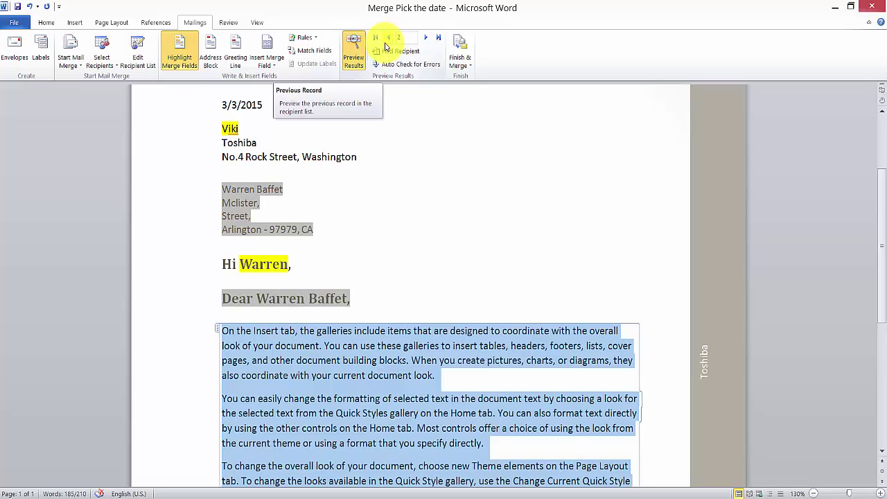